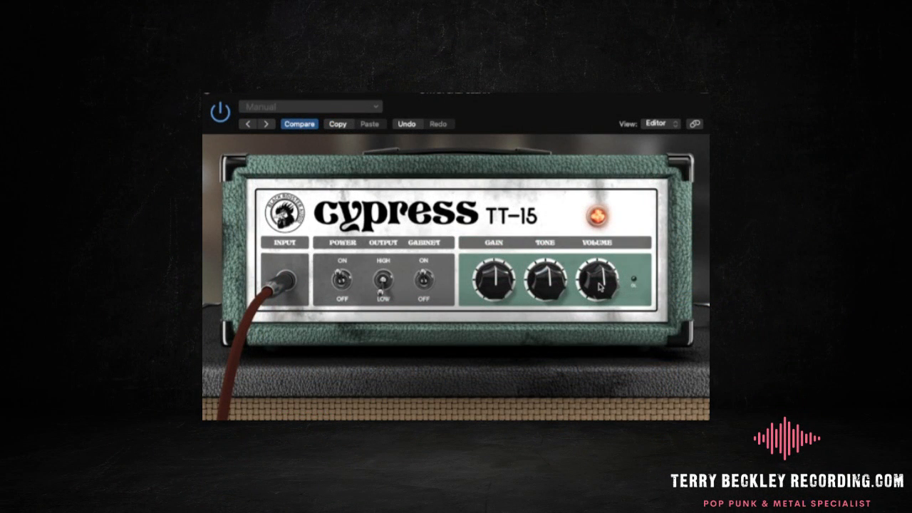
# - Turn the Cypress TT-15 amp's volume up to about three o'clock and lower its gain and tone below noon
pyautogui.moveTo(583, 268); pyautogui.dragTo(610, 243)
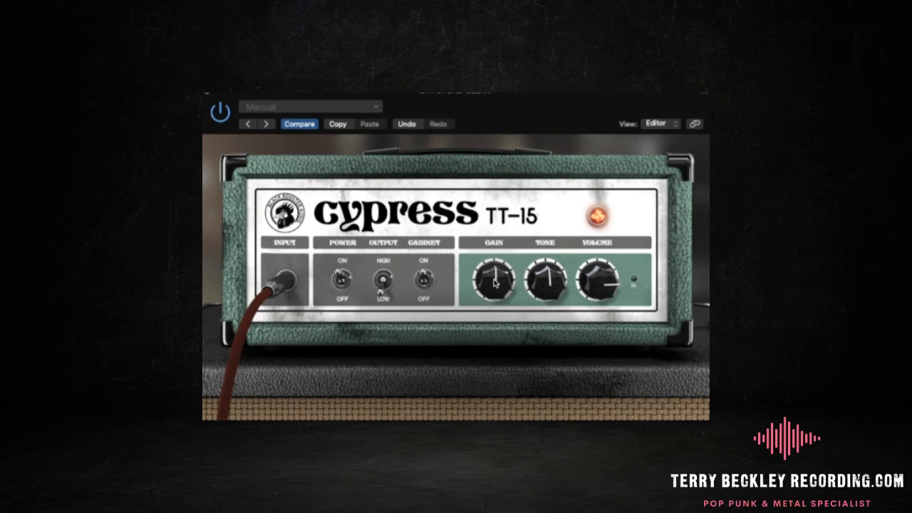
pyautogui.moveTo(497, 284); pyautogui.dragTo(491, 318)
pyautogui.moveTo(491, 280); pyautogui.dragTo(492, 272)
pyautogui.moveTo(545, 280); pyautogui.dragTo(556, 311)
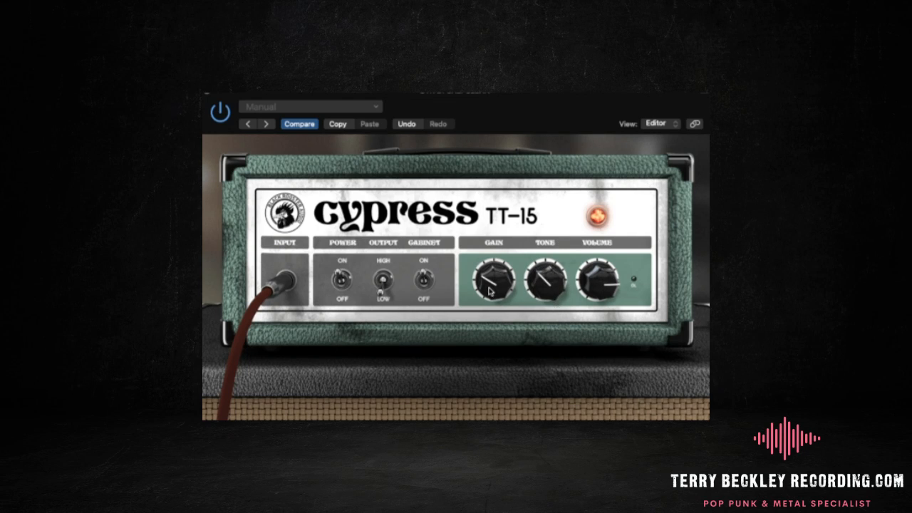
pyautogui.moveTo(491, 291); pyautogui.dragTo(540, 287)
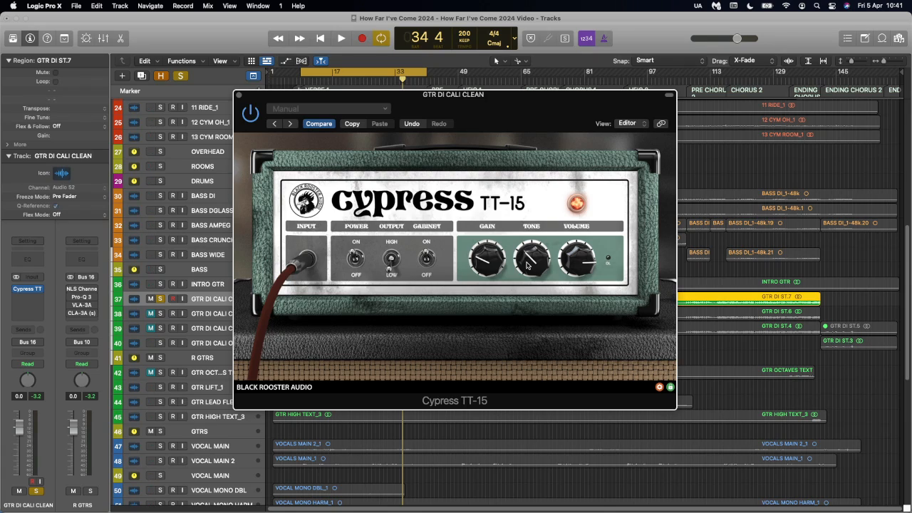
# - Unsolo the GTR DI CALI CLEAN track and turn the amp's tone down further while playing it in the mix
pyautogui.click(159, 300)
pyautogui.press('space')
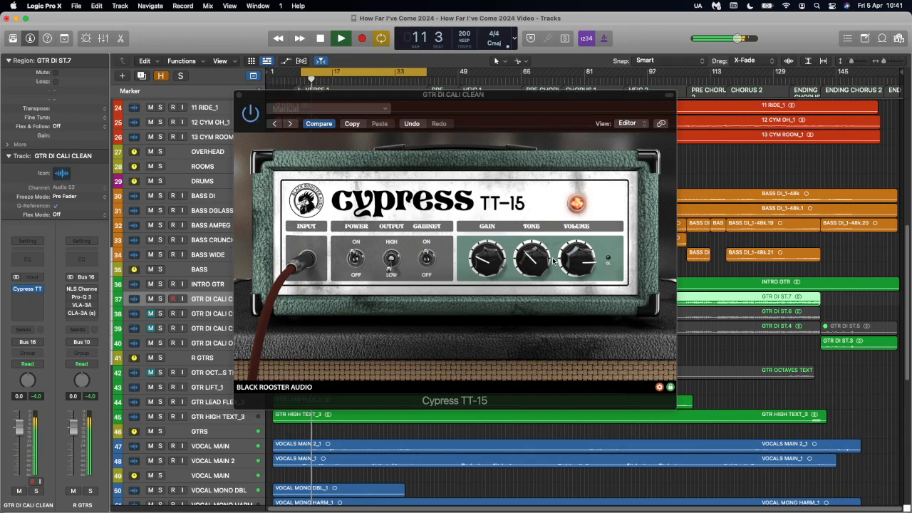
pyautogui.moveTo(553, 261)
pyautogui.mouseDown()
pyautogui.moveTo(542, 233)
pyautogui.moveTo(548, 206)
pyautogui.moveTo(547, 300)
pyautogui.moveTo(546, 277)
pyautogui.mouseUp()
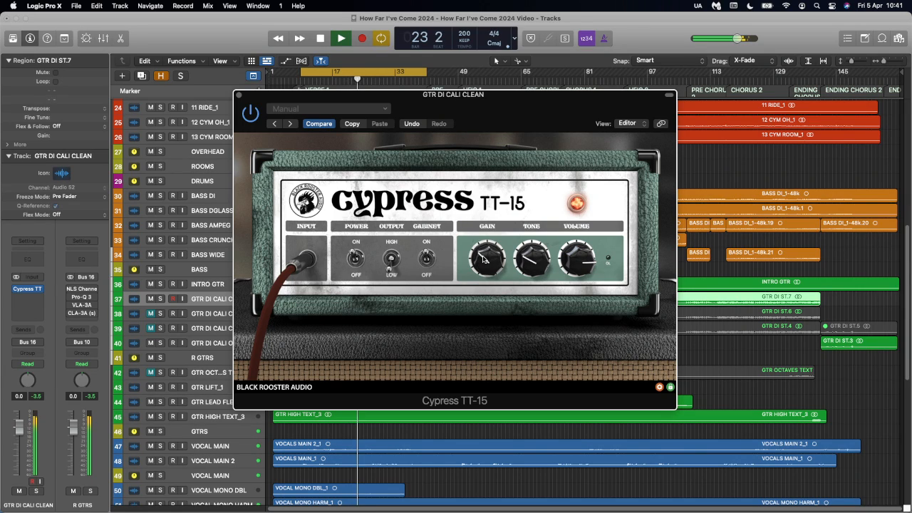
pyautogui.press('space')
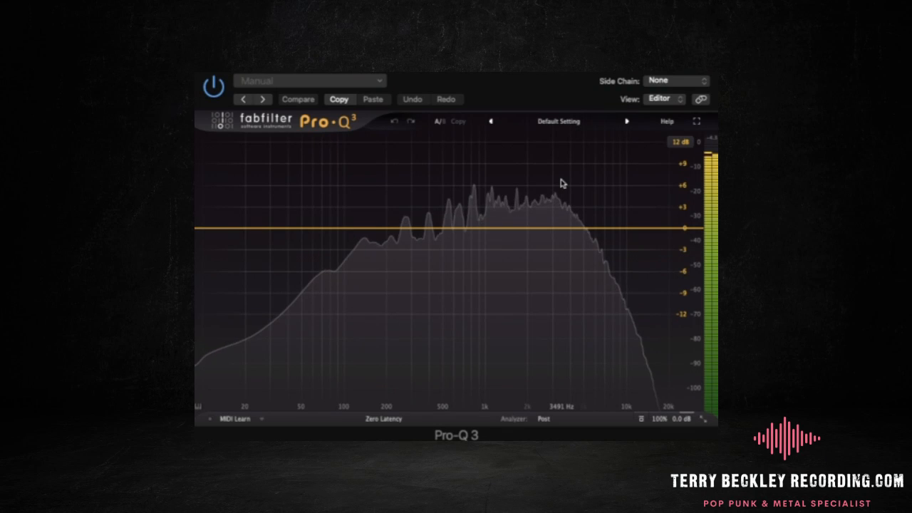
# - Add a narrow bell band at about 2162 Hz in Pro-Q 3 with Q about 6.2 and cut it by about 1.8 dB
pyautogui.click(528, 221)
pyautogui.moveTo(579, 353); pyautogui.dragTo(591, 368)
pyautogui.moveTo(527, 220); pyautogui.dragTo(532, 181)
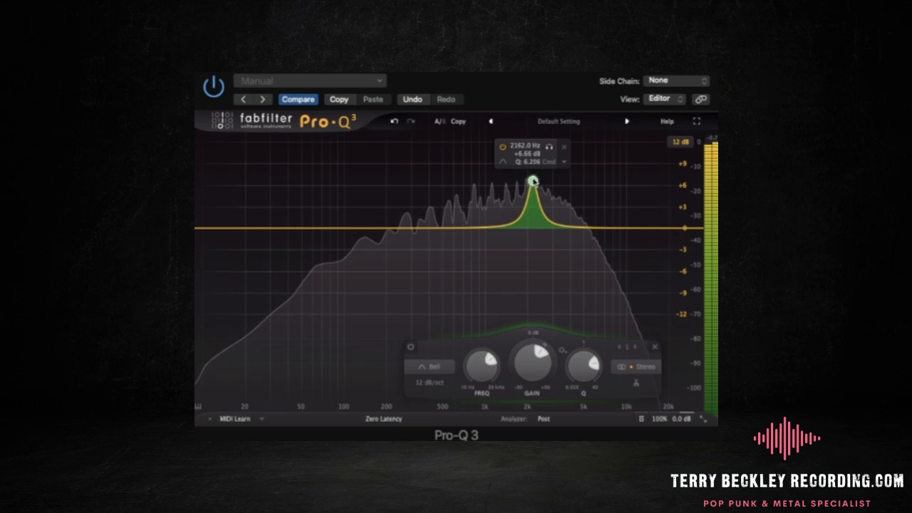
pyautogui.moveTo(531, 383); pyautogui.dragTo(526, 434)
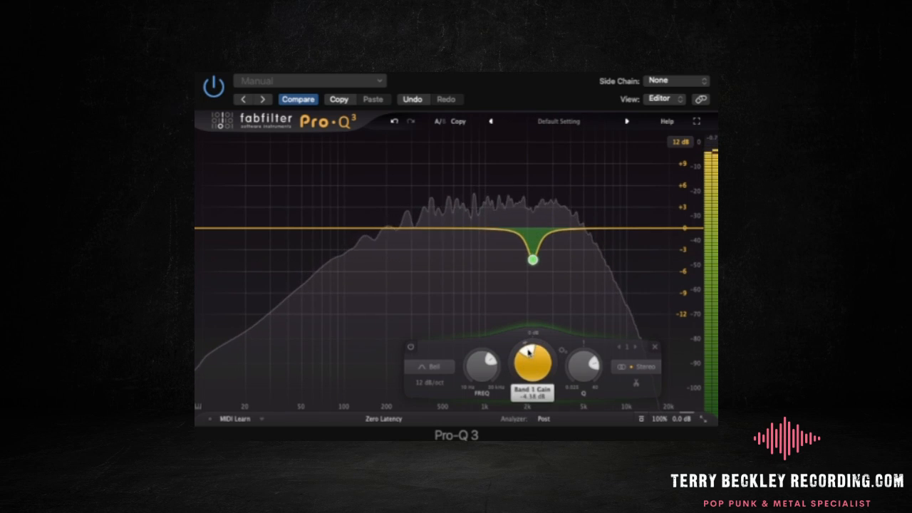
pyautogui.moveTo(528, 352); pyautogui.dragTo(531, 349)
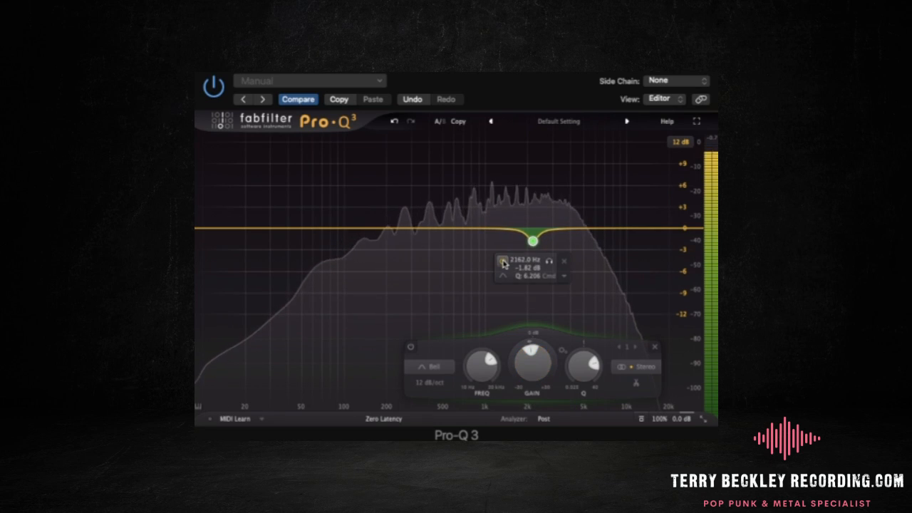
# - Deepen the 2162 Hz cut to about -2.47 dB and compare the band bypassed and active during playback
pyautogui.click(502, 262)
pyautogui.click(502, 263)
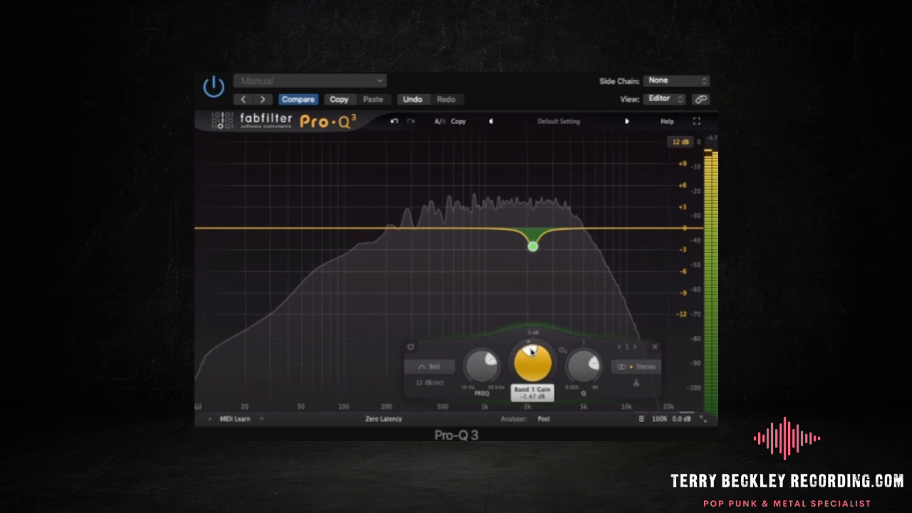
pyautogui.moveTo(533, 246)
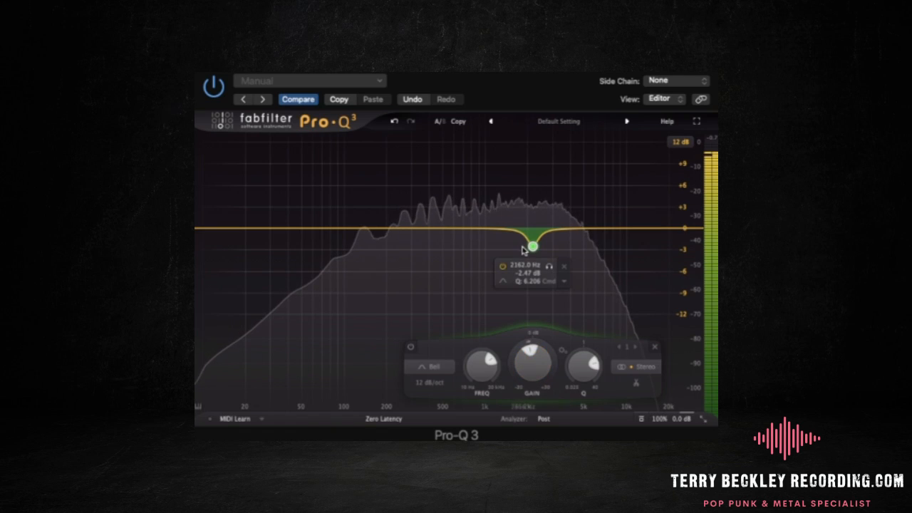
pyautogui.click(502, 265)
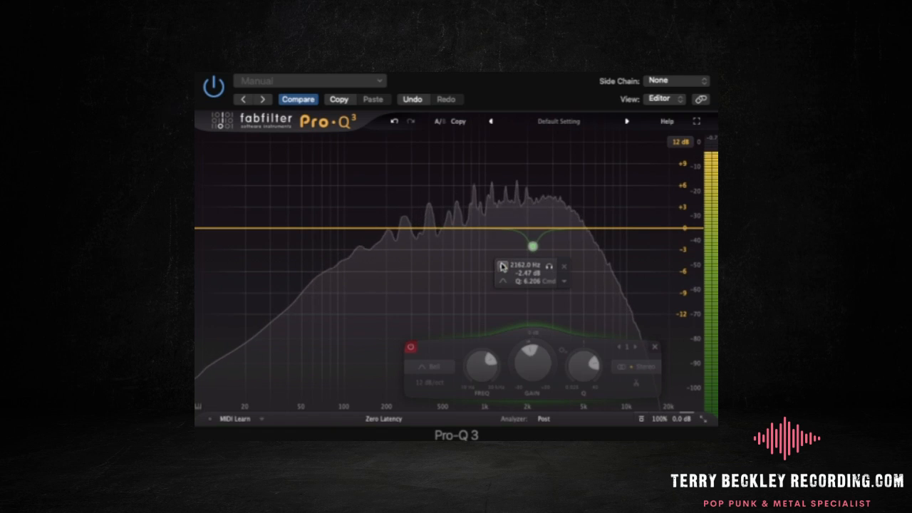
pyautogui.click(503, 265)
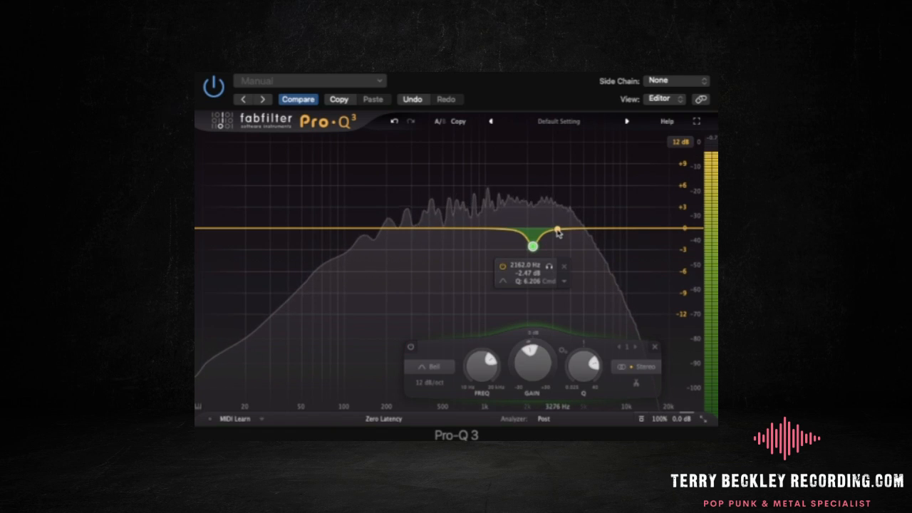
pyautogui.press('space')
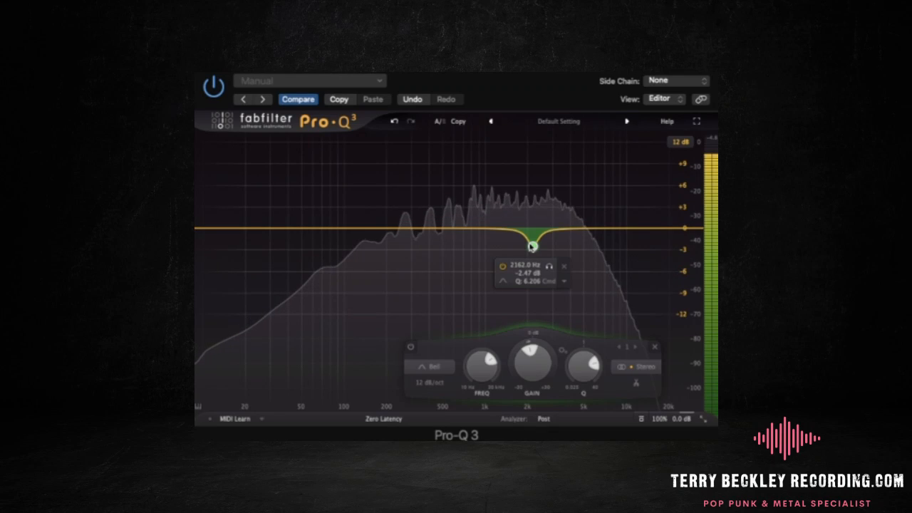
pyautogui.click(502, 268)
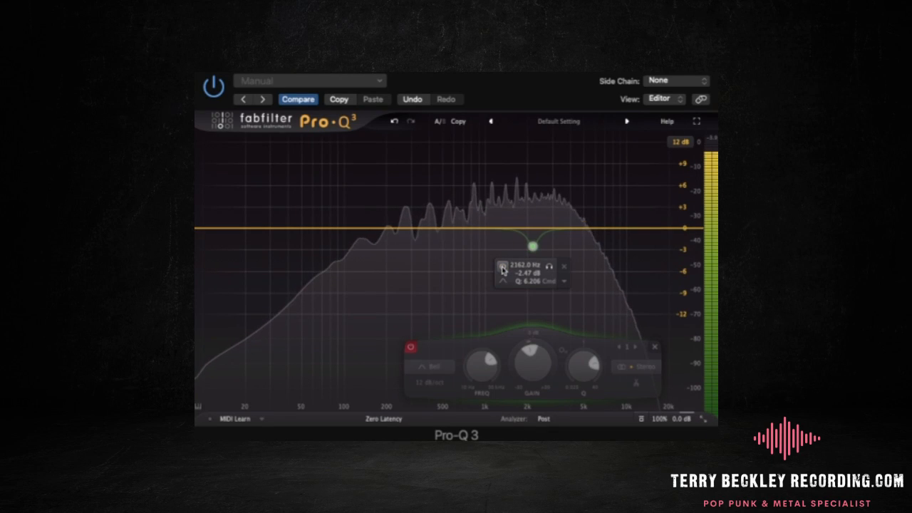
pyautogui.click(502, 267)
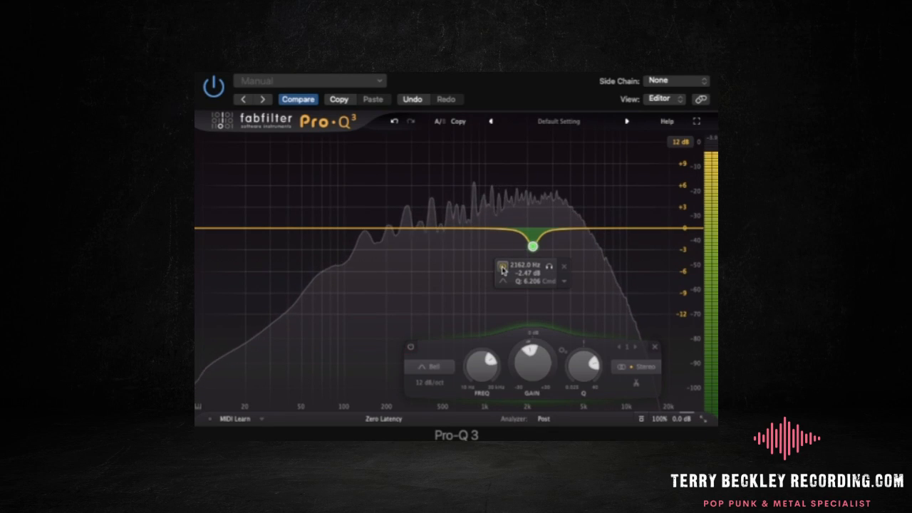
pyautogui.press('space')
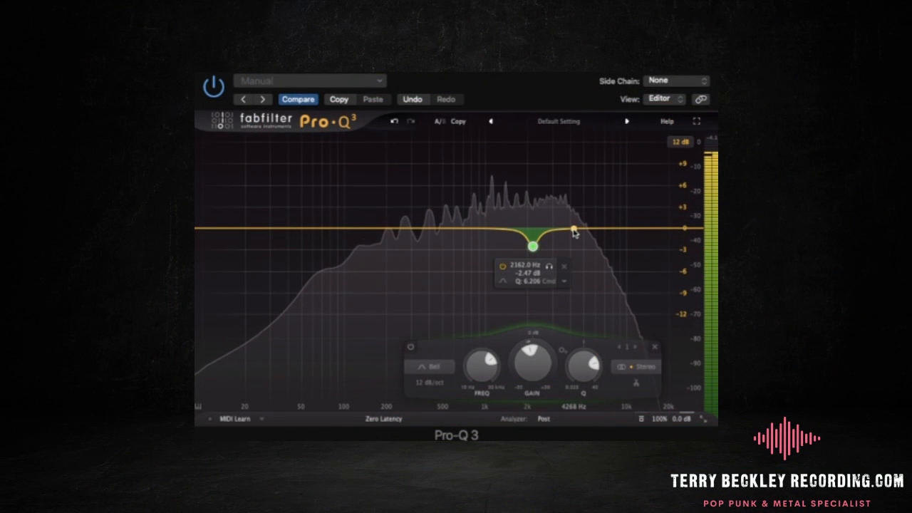
# - Add a second narrow bell band at about 3651 Hz with Q about 7.8 and cut it by about 1.6 dB
pyautogui.moveTo(577, 230); pyautogui.dragTo(578, 213)
pyautogui.moveTo(618, 356); pyautogui.dragTo(631, 371)
pyautogui.moveTo(578, 209); pyautogui.dragTo(564, 167)
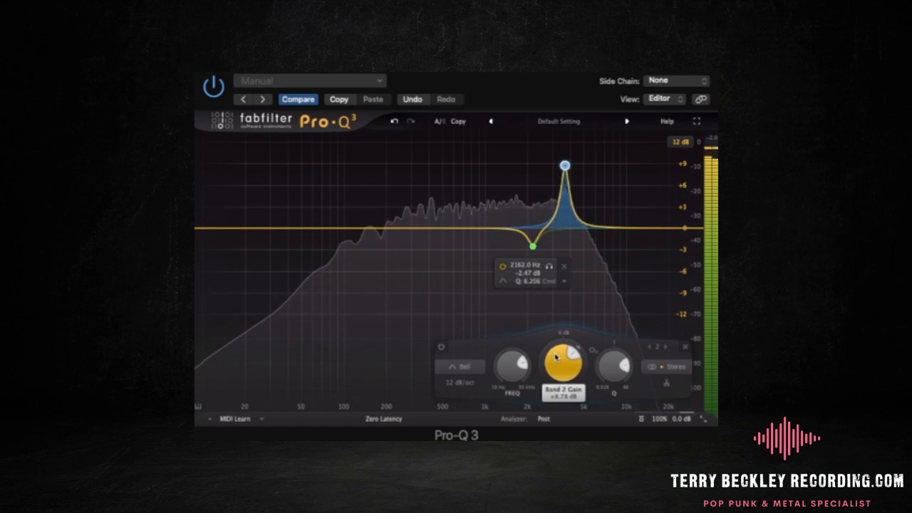
pyautogui.moveTo(562, 367); pyautogui.dragTo(555, 413)
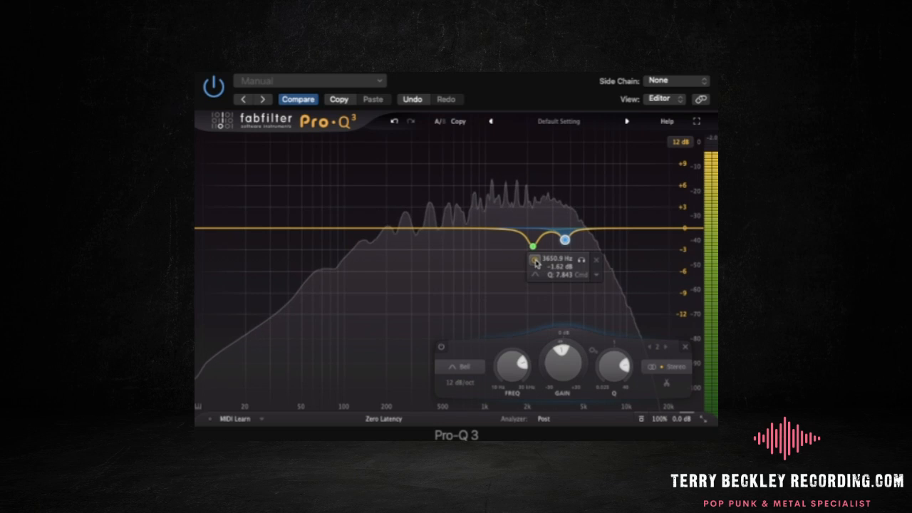
# - Deepen the 3651 Hz cut to about -2 dB, comparing the band bypassed and active before and after the change
pyautogui.click(535, 260)
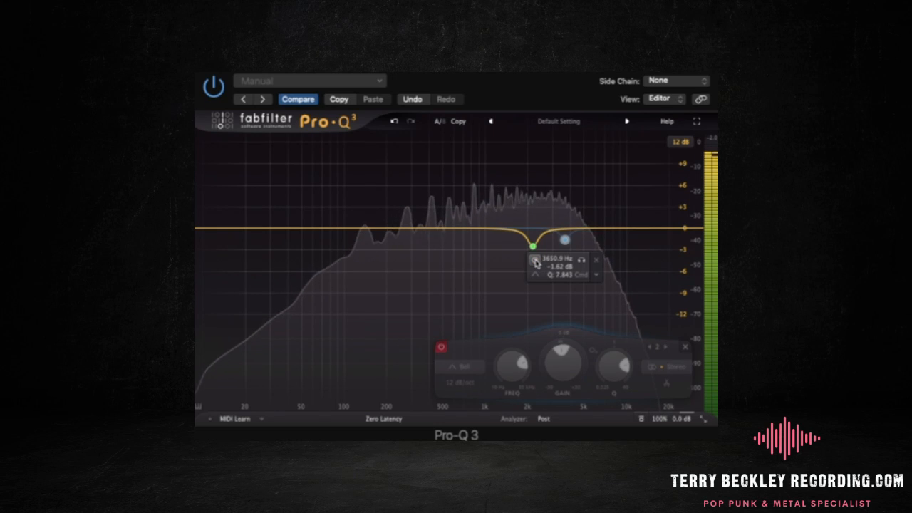
pyautogui.click(535, 261)
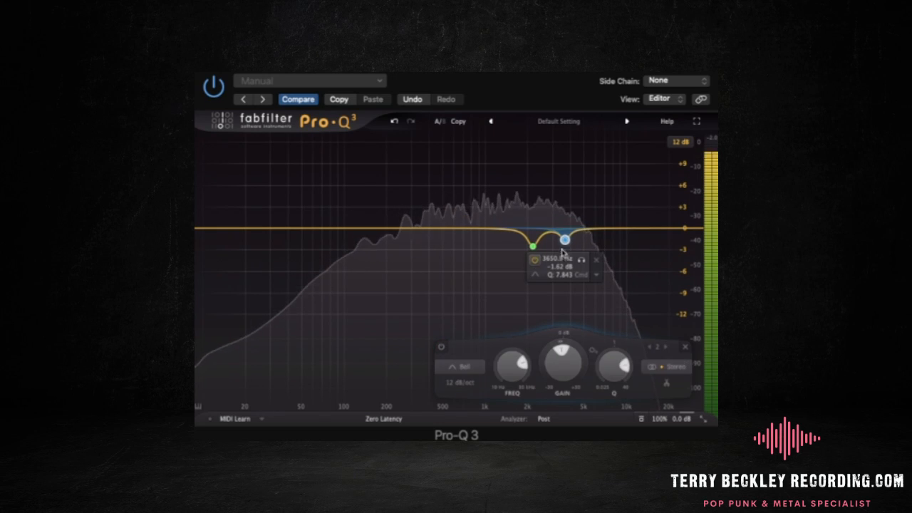
pyautogui.moveTo(565, 240); pyautogui.dragTo(567, 246)
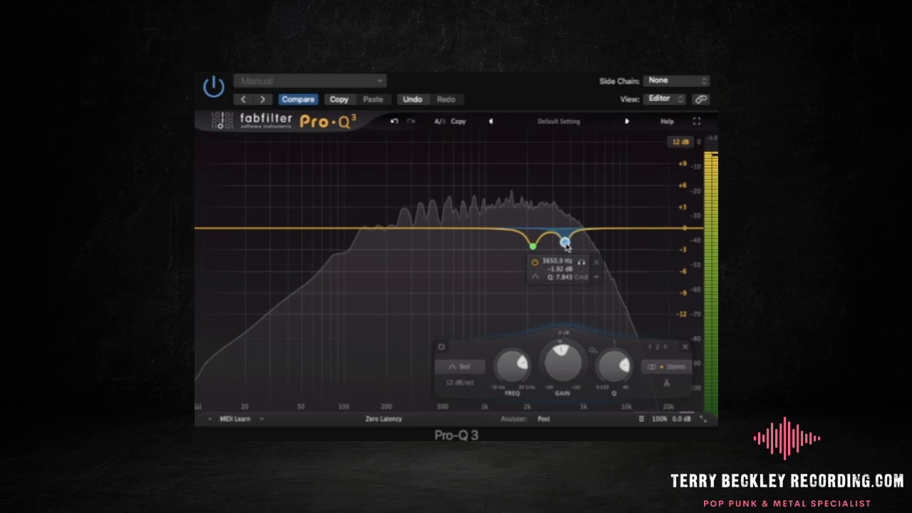
pyautogui.click(534, 263)
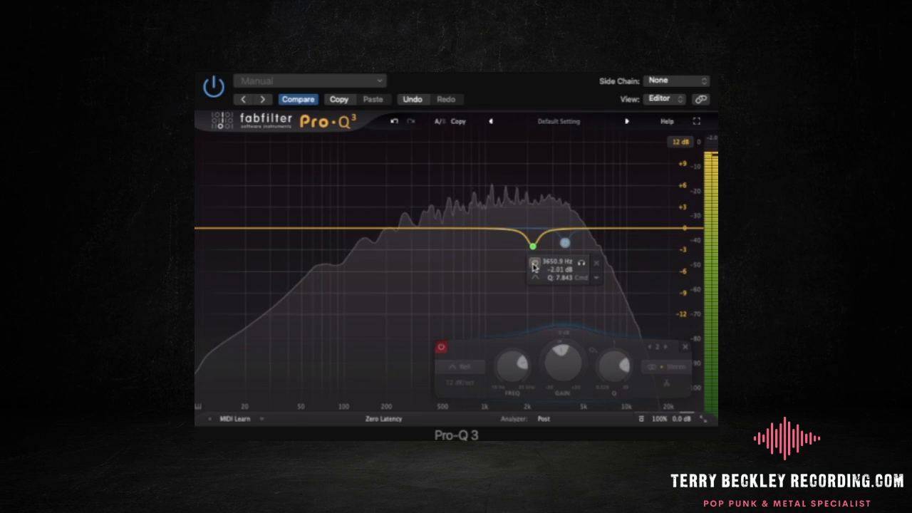
pyautogui.click(534, 263)
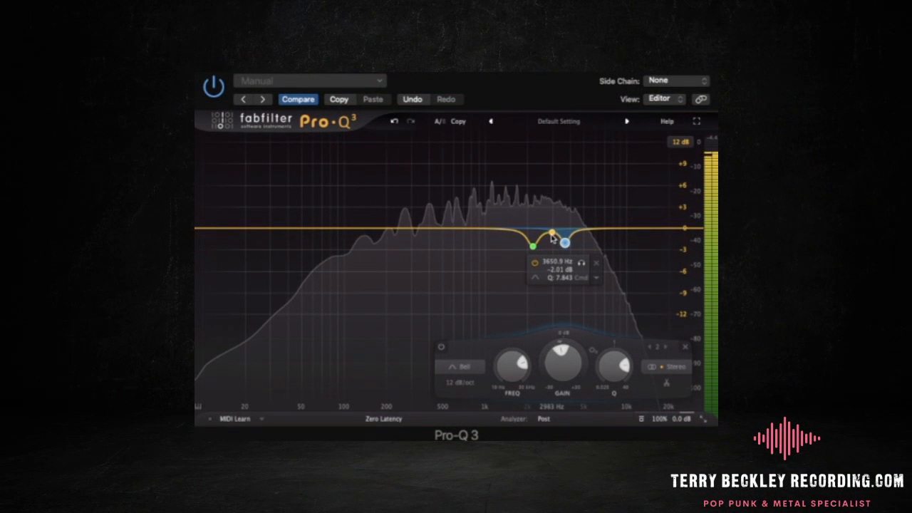
# - Add a third narrow bell band at about 2898 Hz with Q about 8.9 and cut it by about 1.45 dB
pyautogui.moveTo(552, 236); pyautogui.dragTo(549, 214)
pyautogui.moveTo(609, 360); pyautogui.dragTo(613, 363)
pyautogui.moveTo(549, 206); pyautogui.dragTo(551, 174)
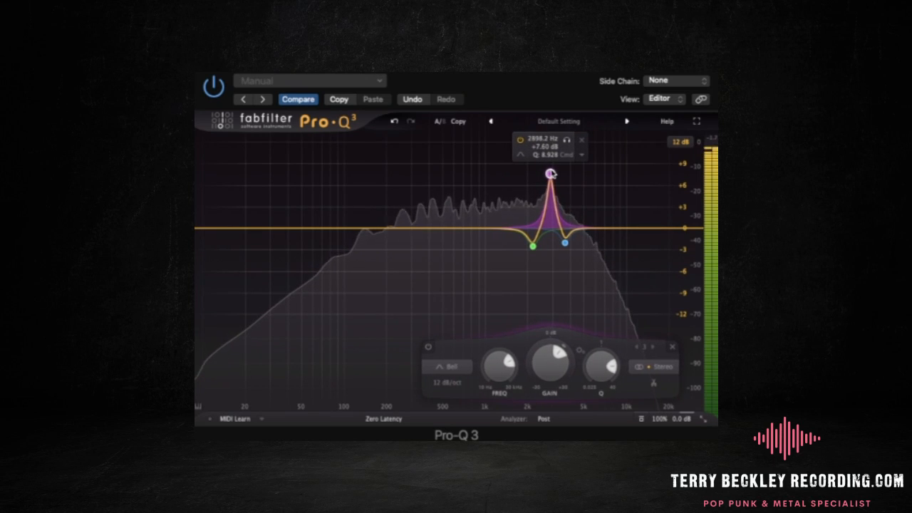
pyautogui.moveTo(550, 360); pyautogui.dragTo(543, 412)
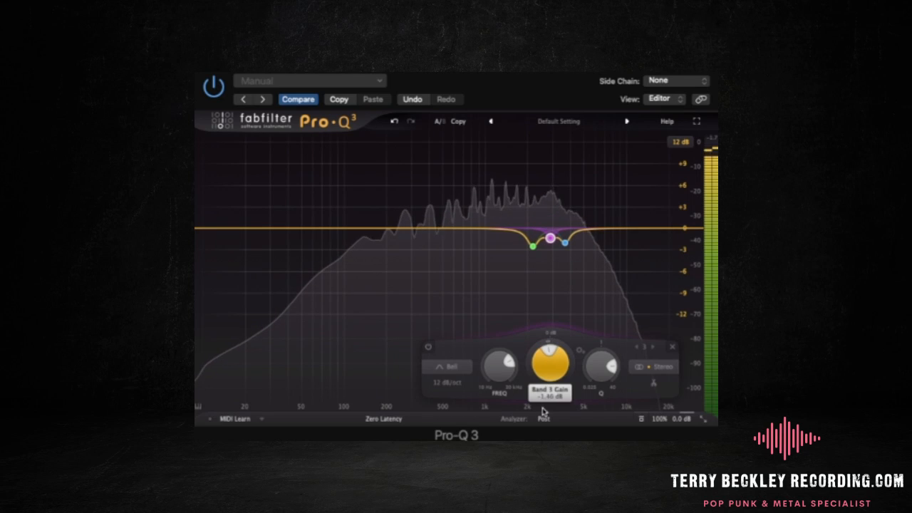
# - Compare the 2898 Hz band bypassed and active, and deepen its cut to about -1.68 dB
pyautogui.moveTo(549, 239)
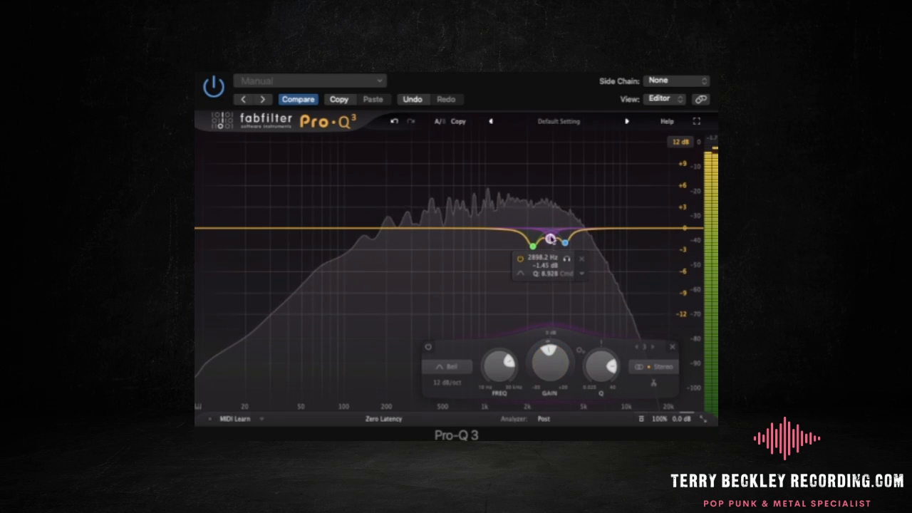
pyautogui.click(521, 260)
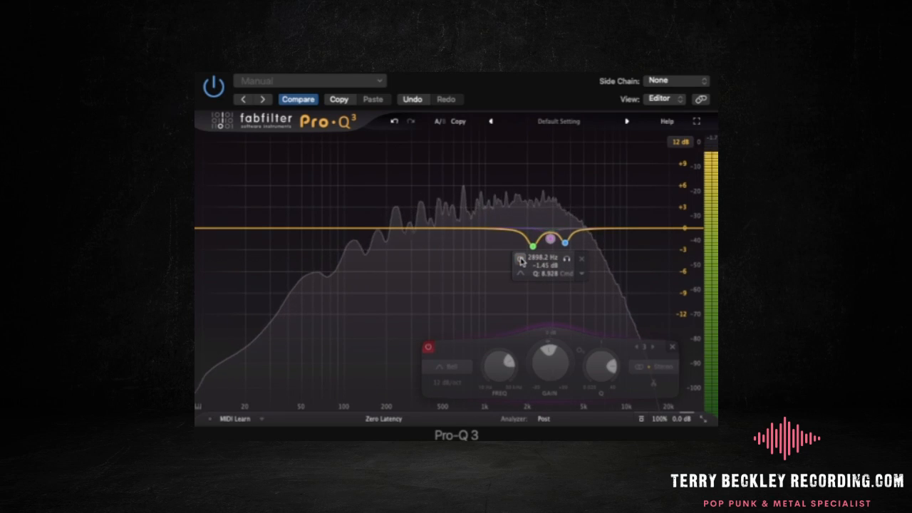
pyautogui.click(521, 260)
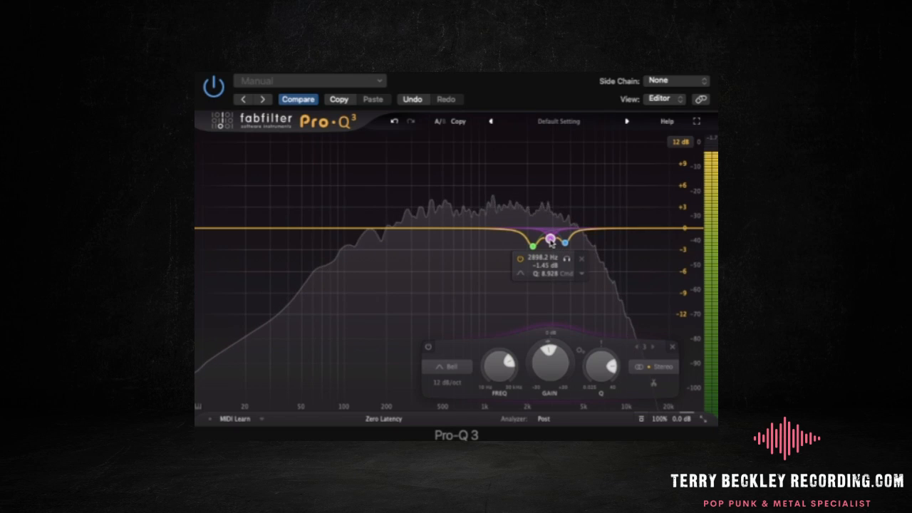
pyautogui.moveTo(550, 241); pyautogui.dragTo(550, 246)
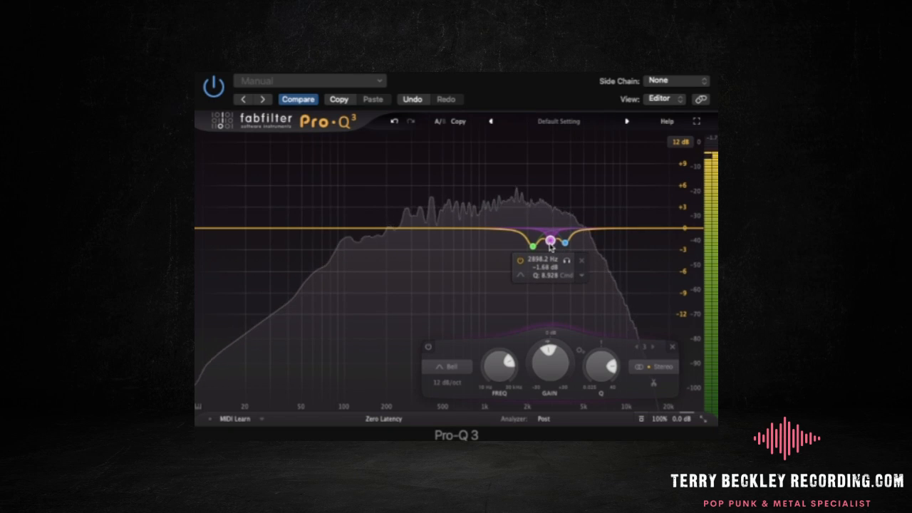
# - Compare the guitar with the whole Pro-Q 3 equalizer bypassed and active during playback
pyautogui.click(642, 420)
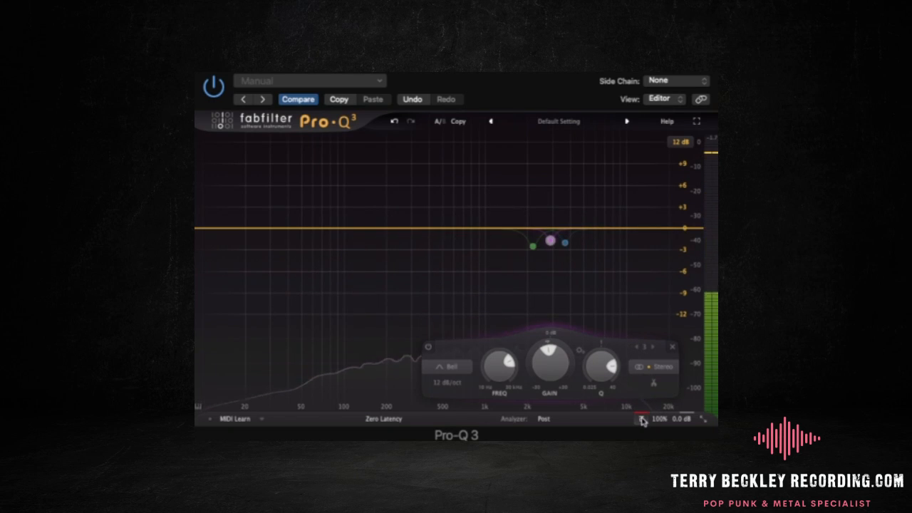
pyautogui.click(642, 420)
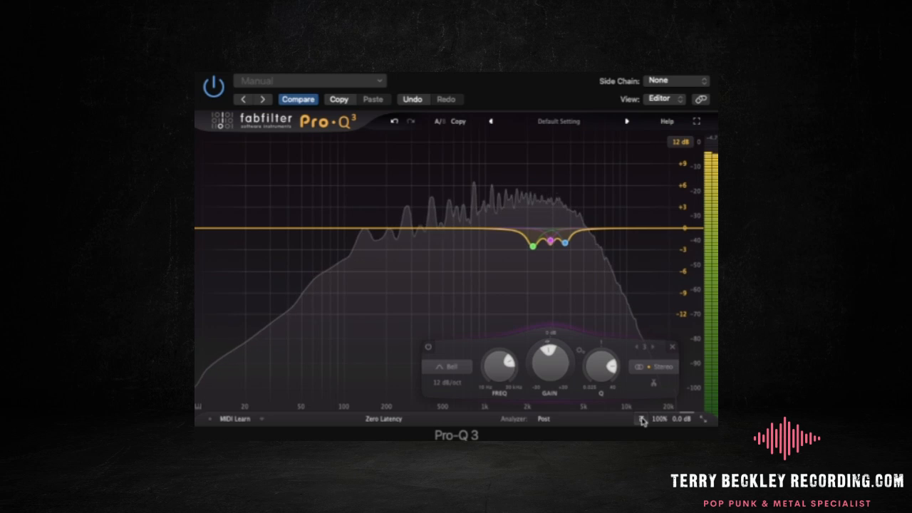
pyautogui.press('space')
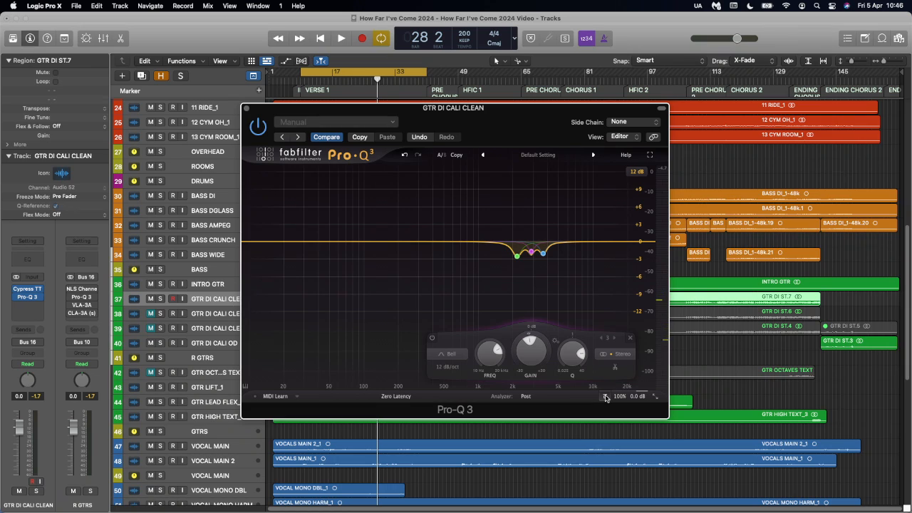
pyautogui.press('space')
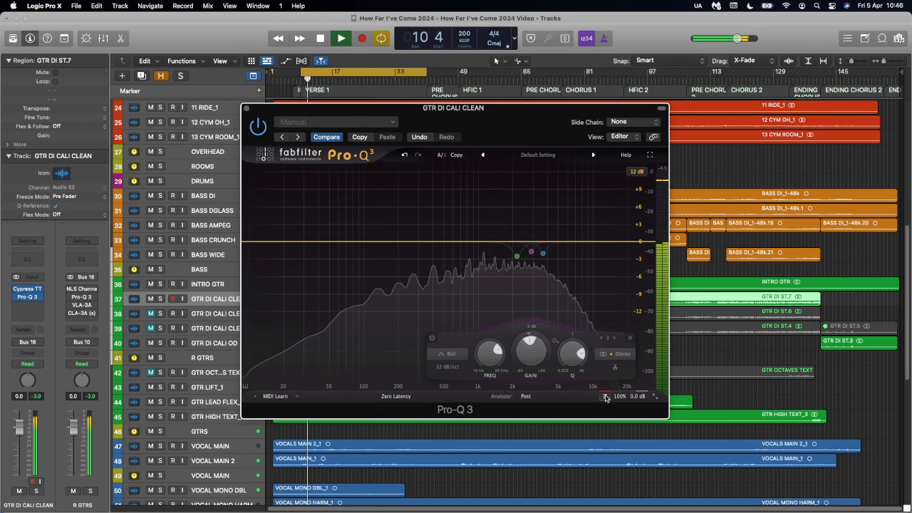
pyautogui.click(605, 396)
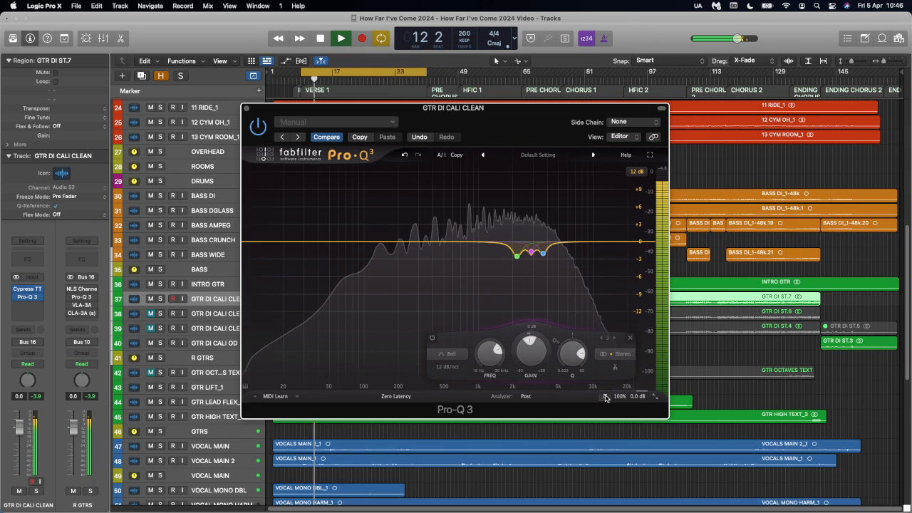
# - Add a fourth narrow bell band at about 595 Hz with Q about 8.97, cut it by about 2.65 dB and compare it bypassed
pyautogui.press('space')
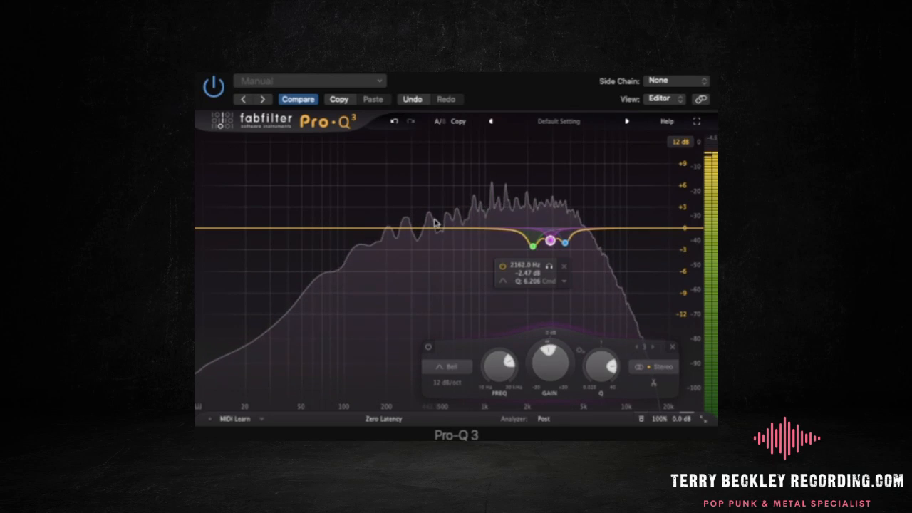
pyautogui.moveTo(429, 230); pyautogui.dragTo(429, 200)
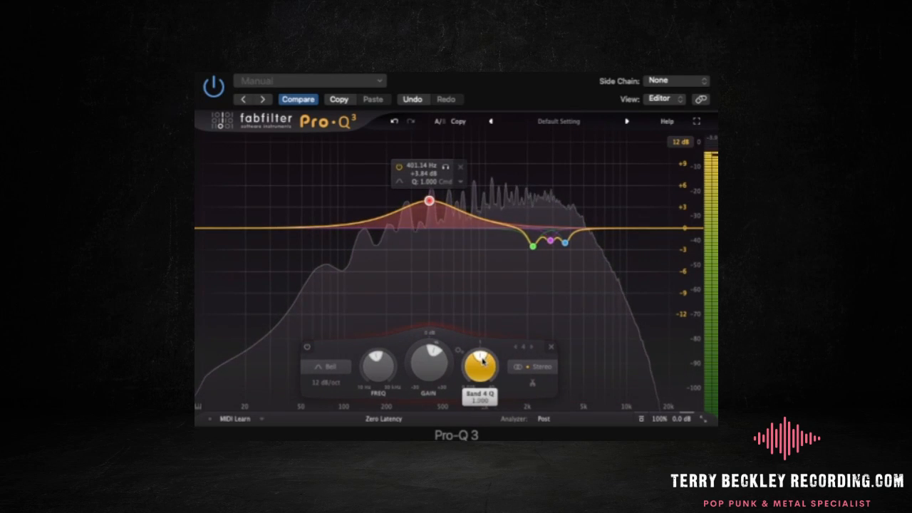
pyautogui.moveTo(482, 357); pyautogui.dragTo(493, 359)
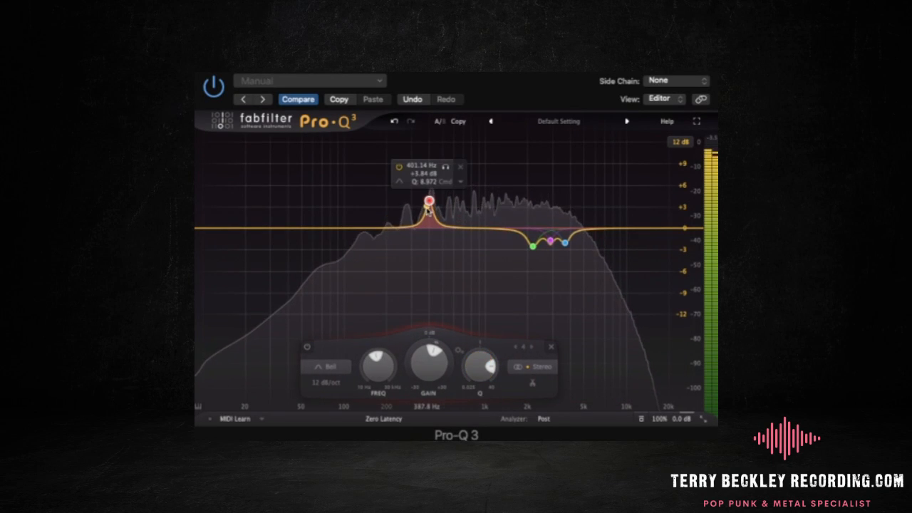
pyautogui.moveTo(429, 202); pyautogui.dragTo(453, 153)
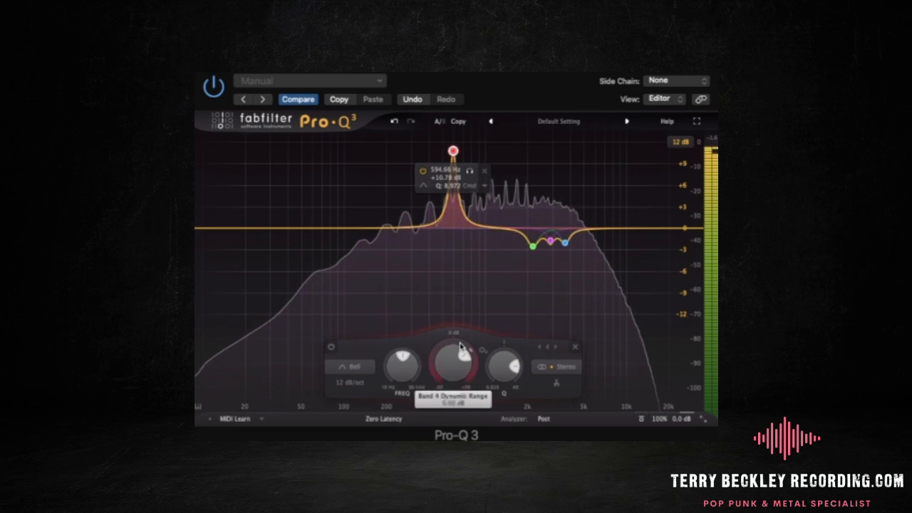
pyautogui.moveTo(453, 365); pyautogui.dragTo(453, 419)
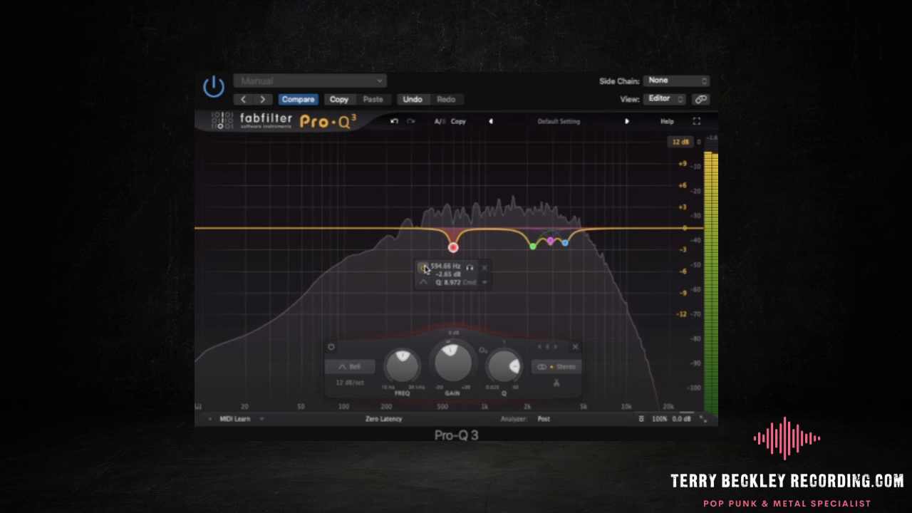
pyautogui.click(423, 268)
pyautogui.click(423, 267)
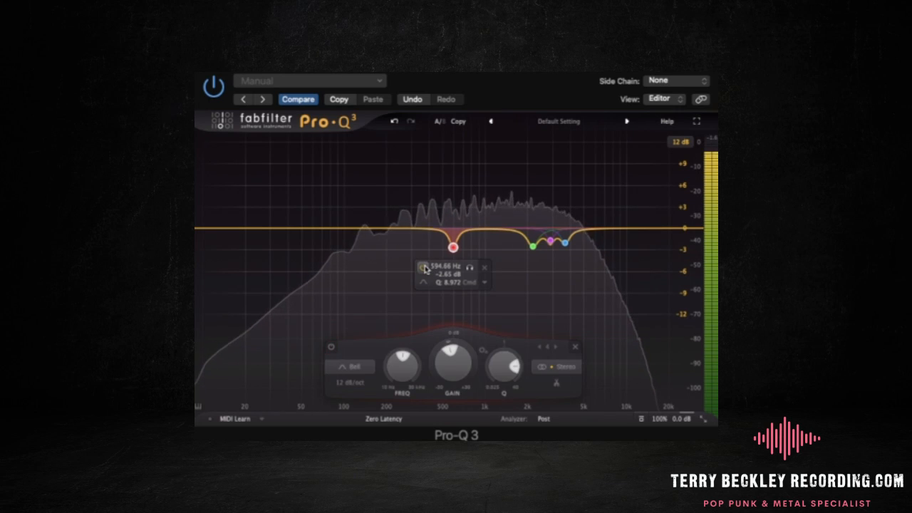
# - Add a fifth narrow bell band at about 842 Hz with Q 11.29, cut it by about 1.95 dB and compare it bypassed
pyautogui.moveTo(477, 230); pyautogui.dragTo(479, 199)
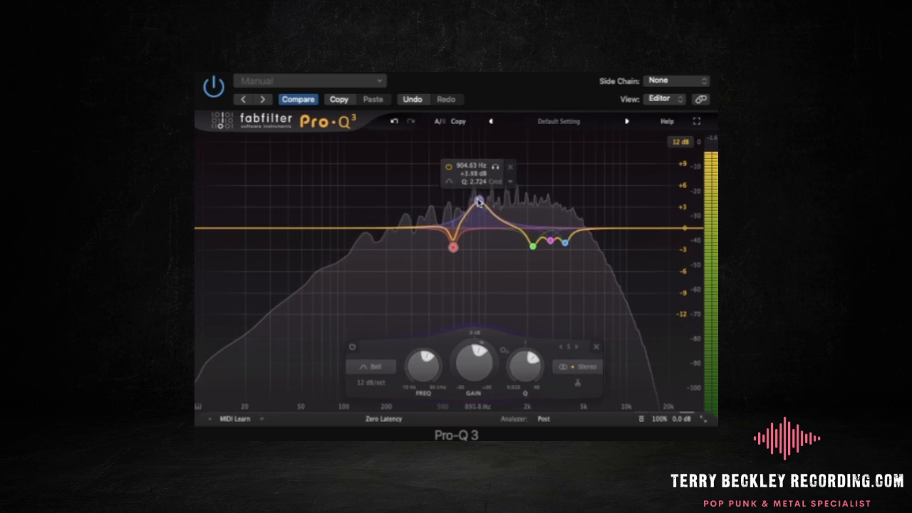
pyautogui.moveTo(541, 365); pyautogui.dragTo(541, 358)
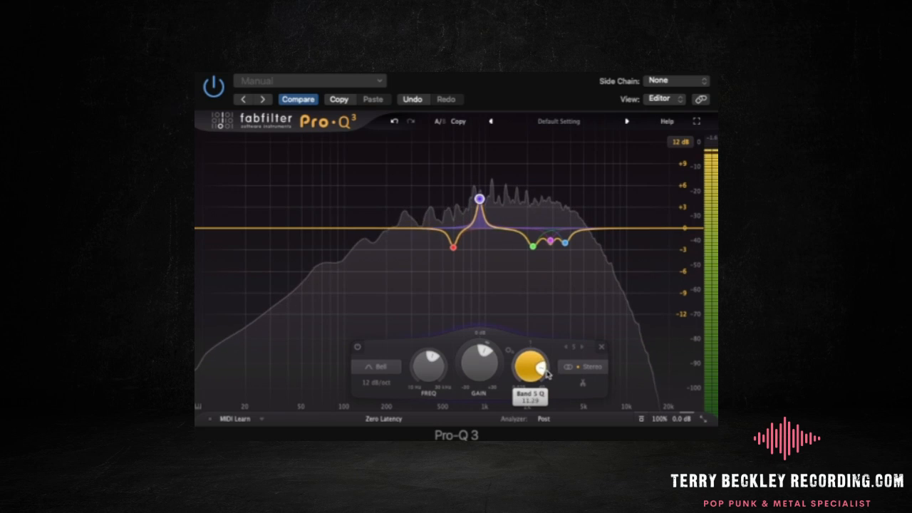
pyautogui.moveTo(479, 198); pyautogui.dragTo(475, 155)
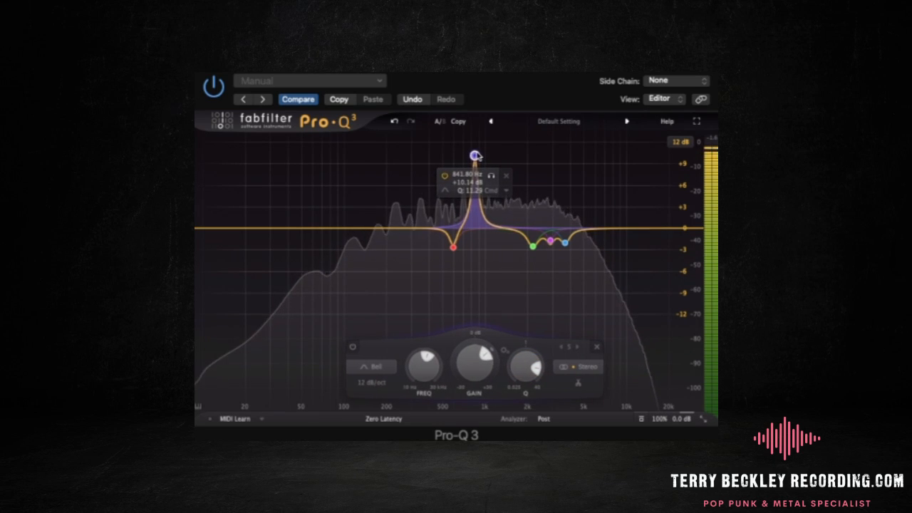
pyautogui.moveTo(474, 361); pyautogui.dragTo(473, 429)
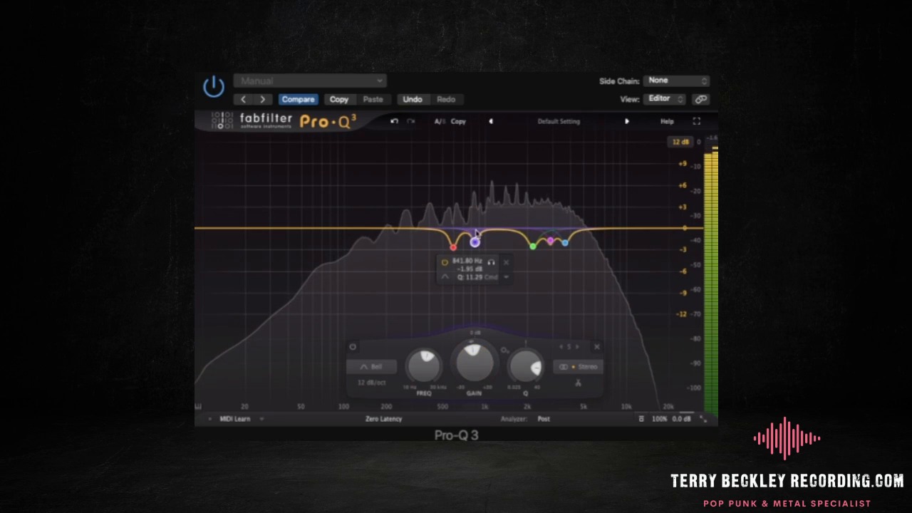
pyautogui.click(444, 263)
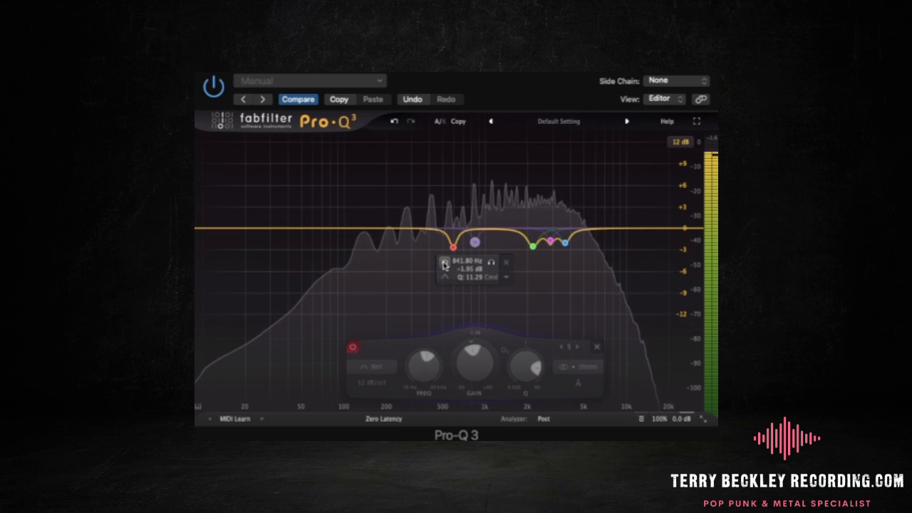
pyautogui.click(444, 263)
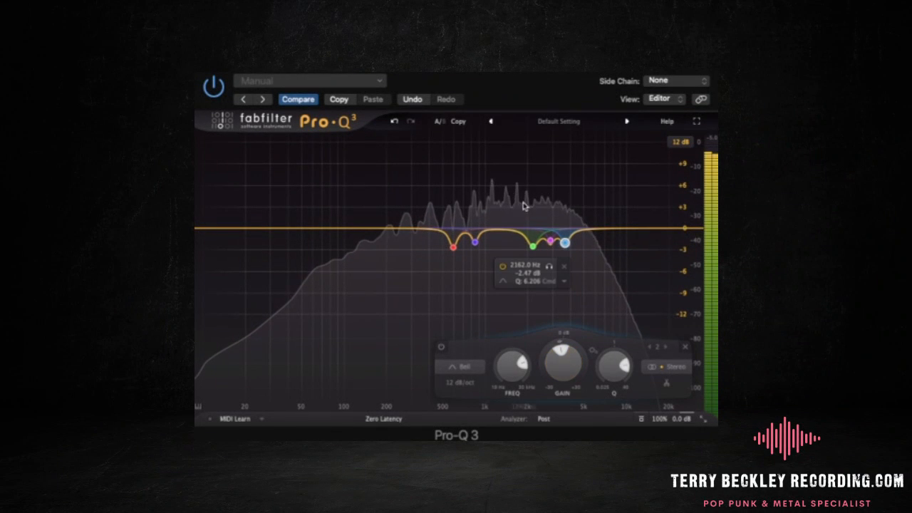
# - Select the 595 Hz and 842 Hz bands together and compare the guitar with both bypassed and active
pyautogui.moveTo(425, 198); pyautogui.dragTo(478, 257)
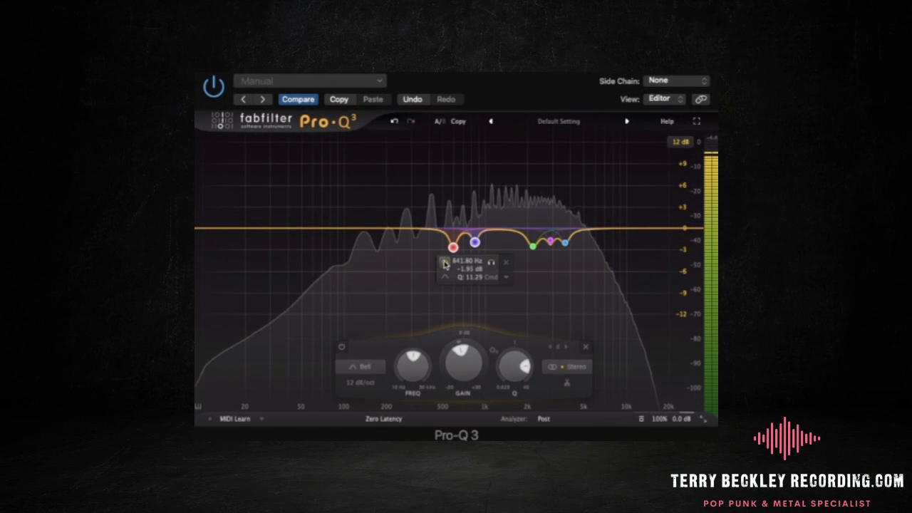
pyautogui.click(444, 263)
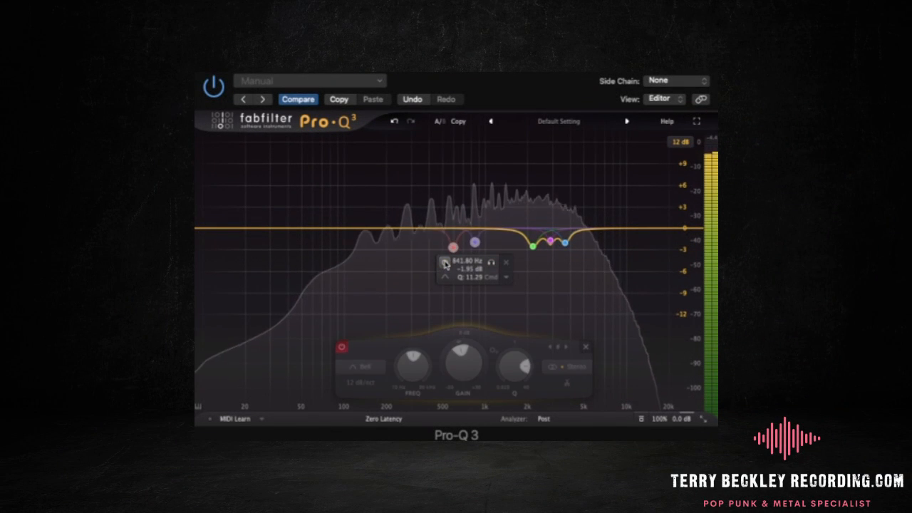
pyautogui.click(444, 263)
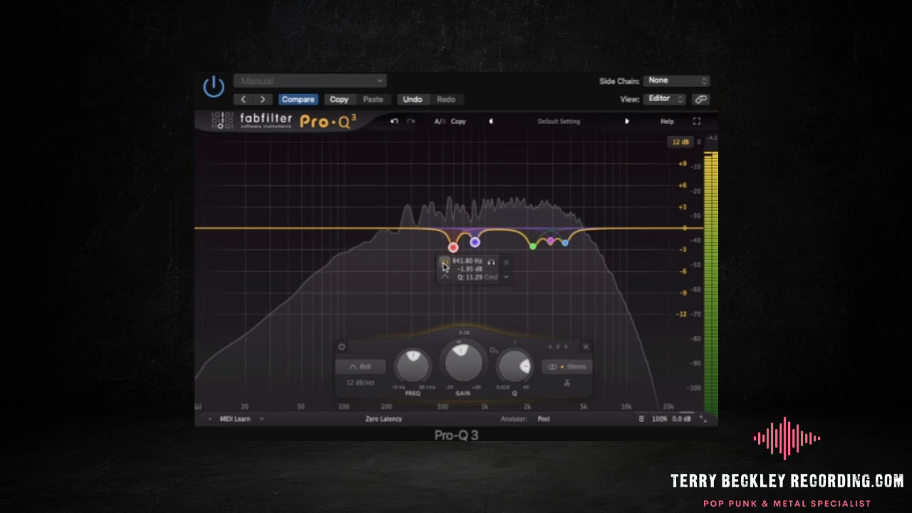
pyautogui.click(444, 264)
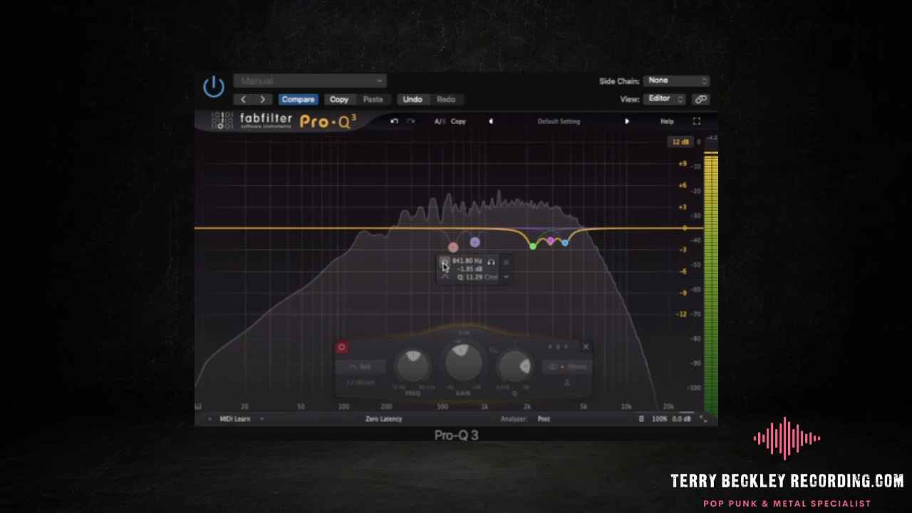
pyautogui.click(444, 263)
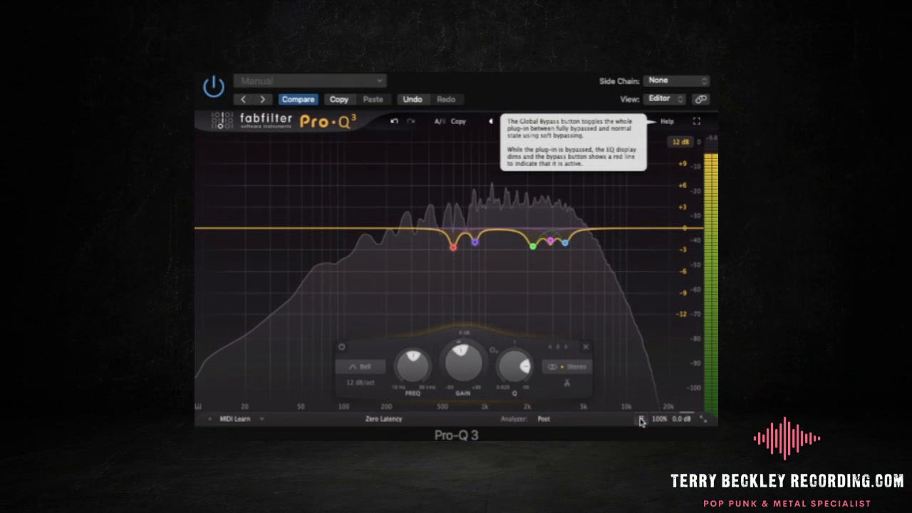
# - Compare the guitar with all five Pro-Q 3 cuts bypassed and active by toggling the equalizer's global bypass
pyautogui.click(604, 398)
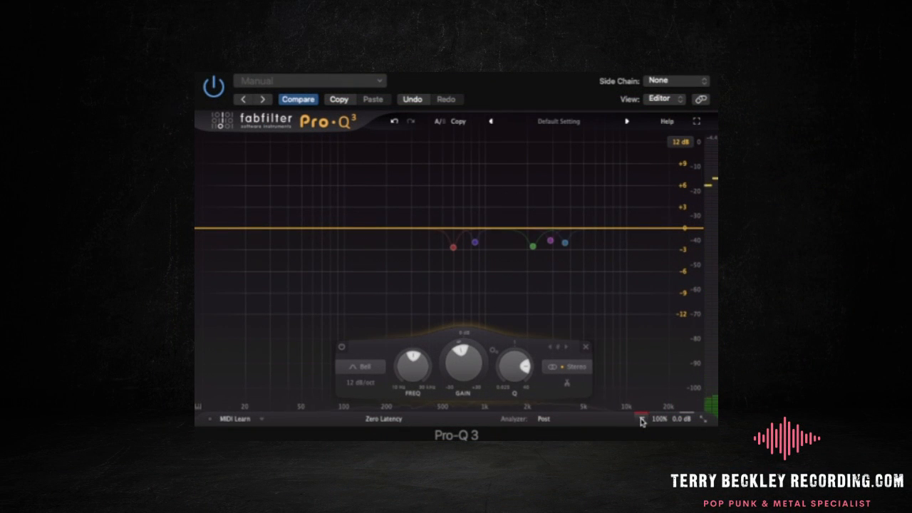
pyautogui.click(641, 420)
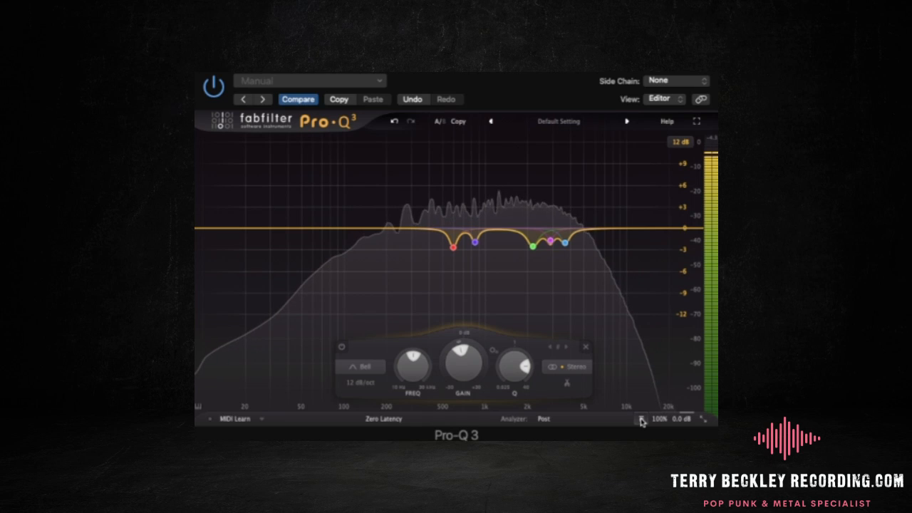
pyautogui.click(641, 421)
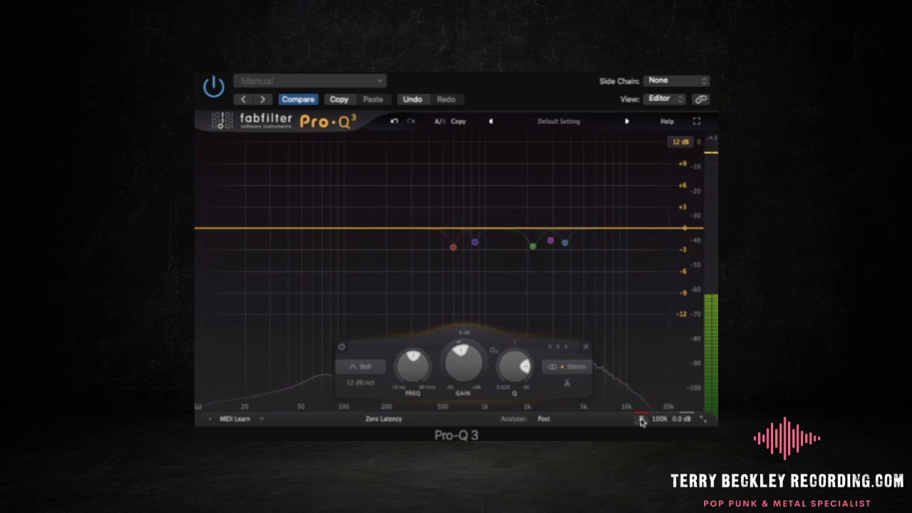
pyautogui.click(641, 420)
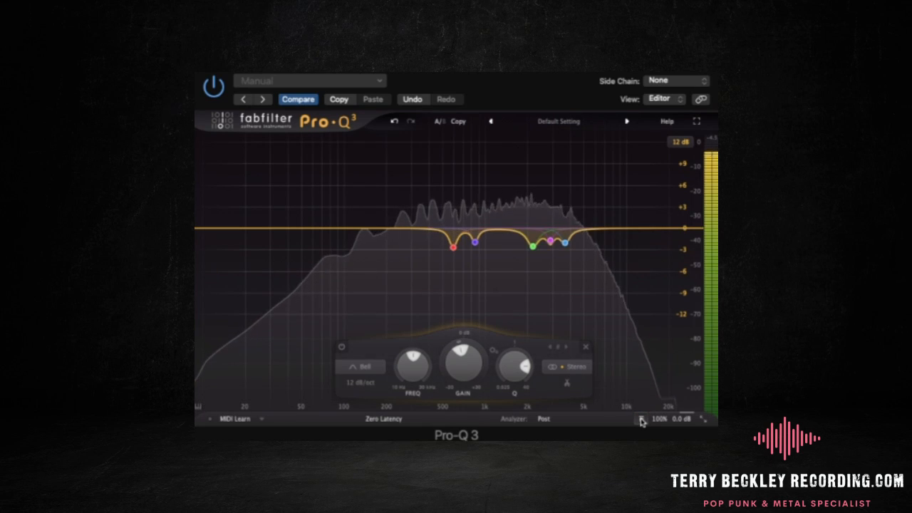
pyautogui.click(641, 420)
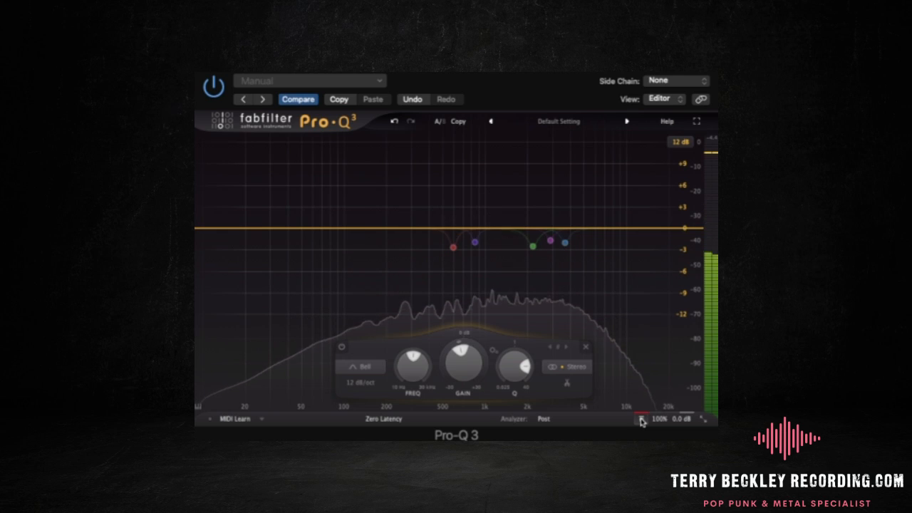
pyautogui.click(642, 420)
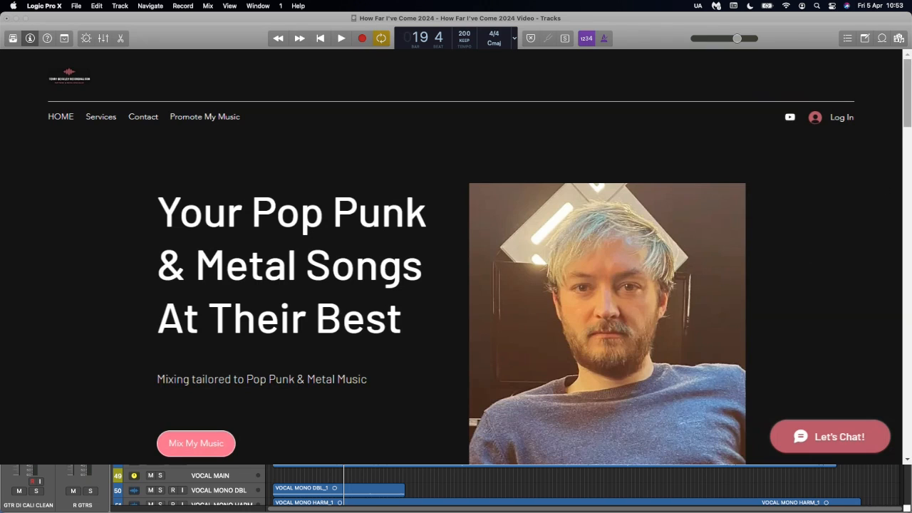
# - Go to the Mixing Enquiry form on the mixing service's website and begin the message about the music with "Hey"
pyautogui.moveTo(908, 103); pyautogui.dragTo(908, 406)
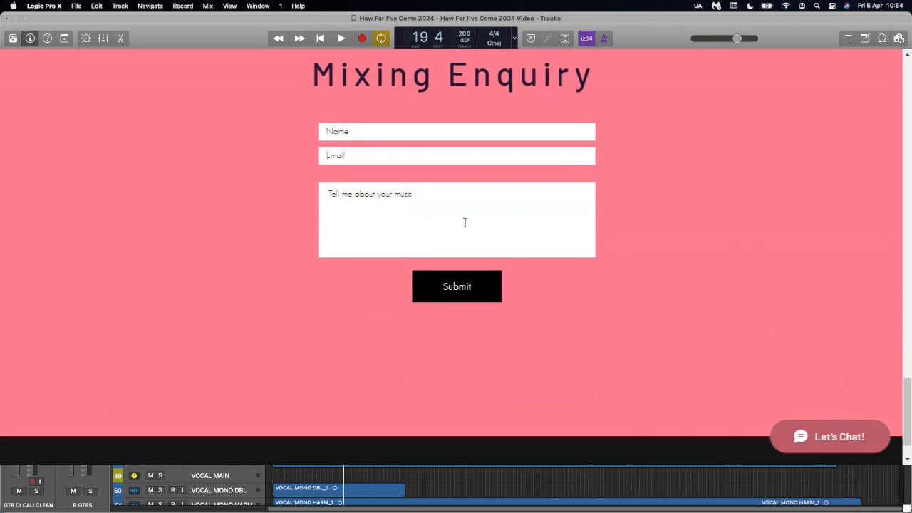
pyautogui.click(443, 206)
pyautogui.write('Hey')
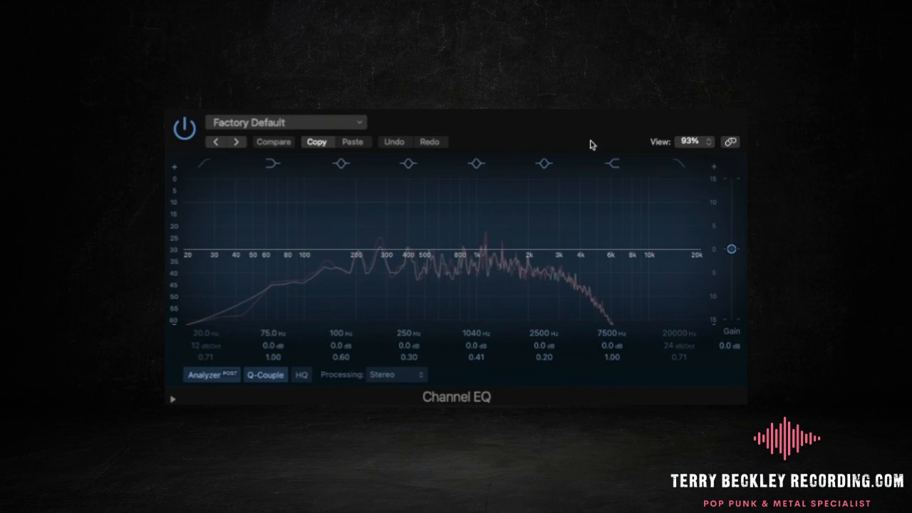
# - Boost the Channel EQ high shelf by about 14.9 dB at about 8050 Hz and compare the band off and on
pyautogui.moveTo(627, 249); pyautogui.dragTo(630, 164)
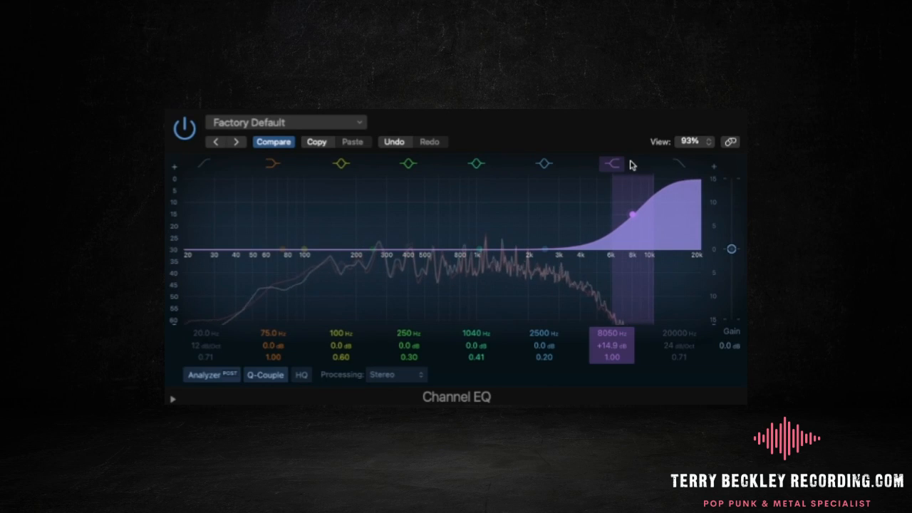
pyautogui.click(615, 165)
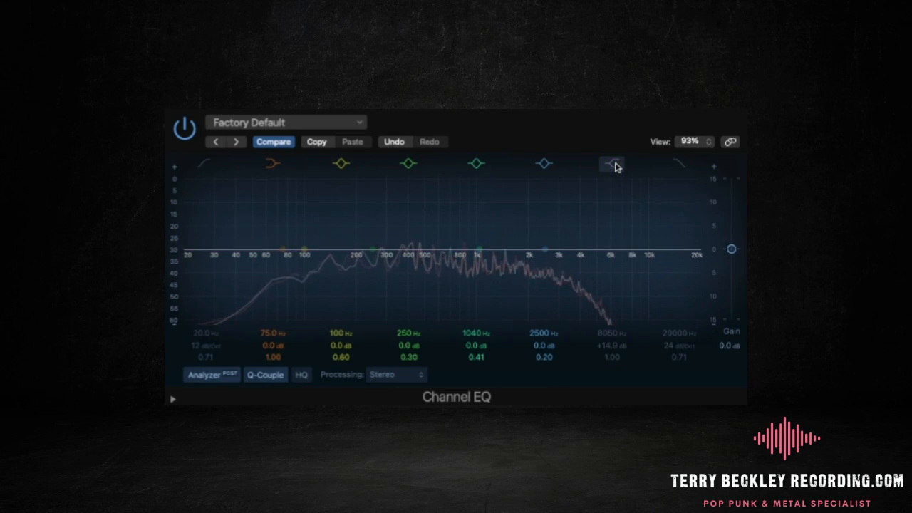
pyautogui.click(612, 165)
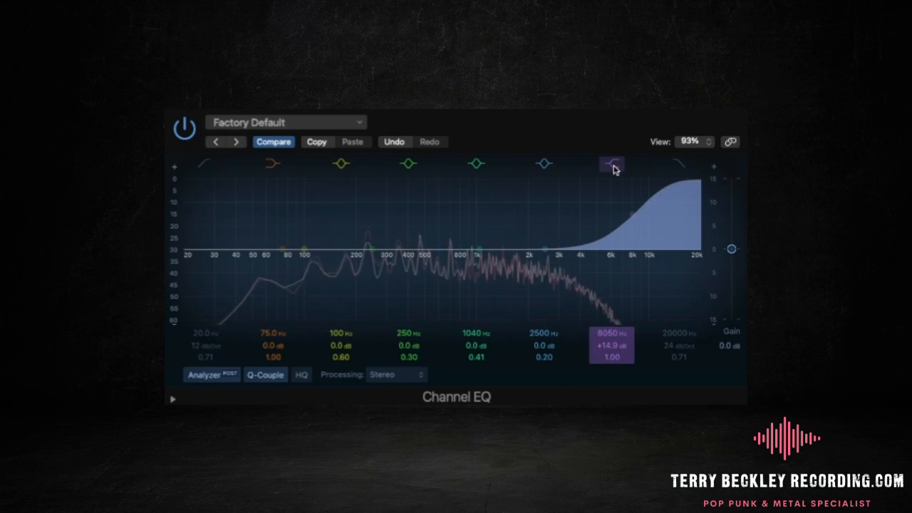
# - Adjust the Channel EQ high shelf to about 8300 Hz and +13.8 dB, comparing the band off and on
pyautogui.moveTo(631, 213)
pyautogui.mouseDown()
pyautogui.moveTo(634, 224)
pyautogui.moveTo(633, 214)
pyautogui.mouseUp()
pyautogui.click(613, 164)
pyautogui.click(612, 164)
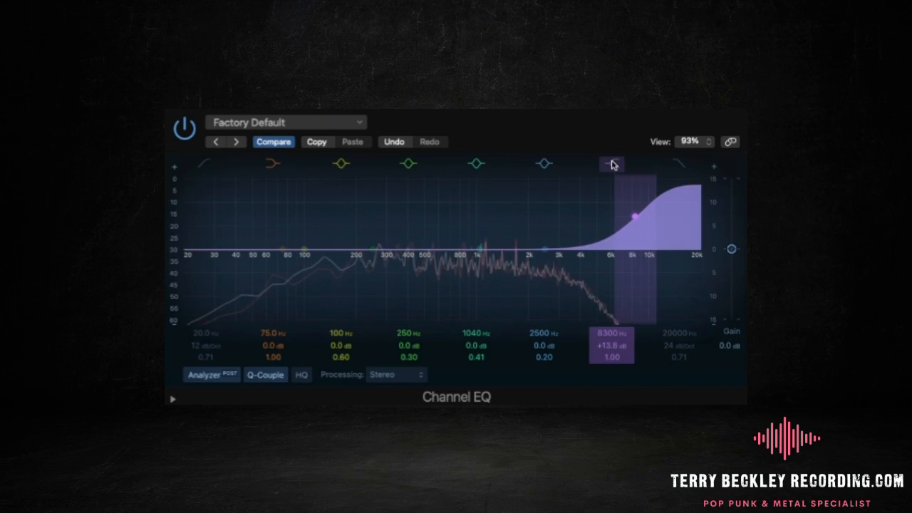
pyautogui.click(612, 165)
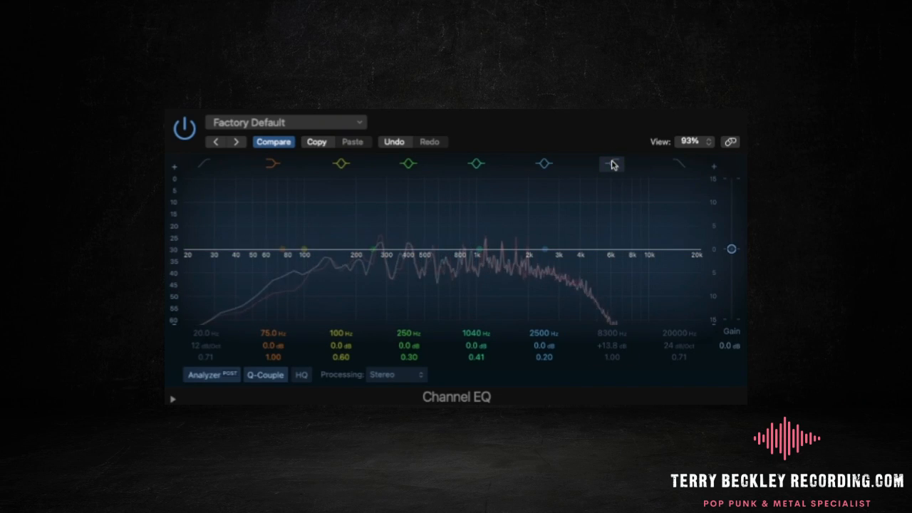
pyautogui.click(612, 165)
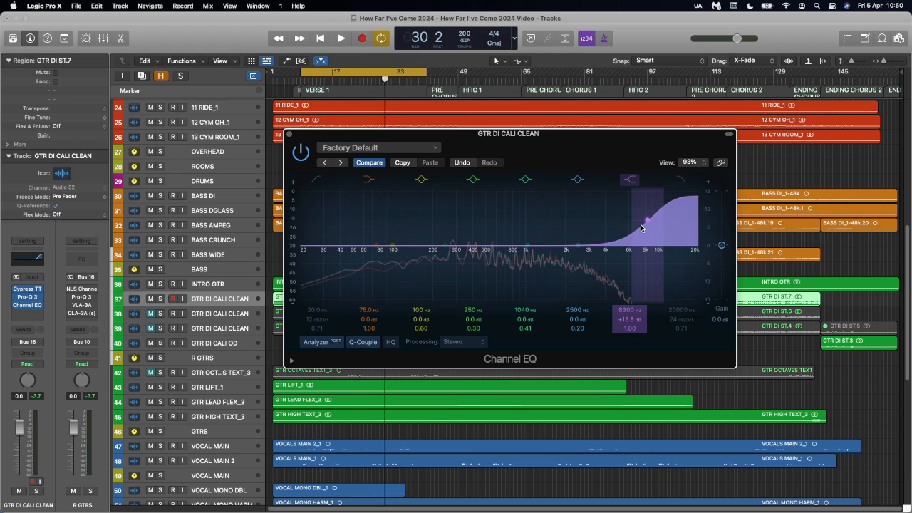
# - Play the verse and compare the mix with the 8300 Hz high-shelf boost off and on
pyautogui.press('space')
pyautogui.click(629, 179)
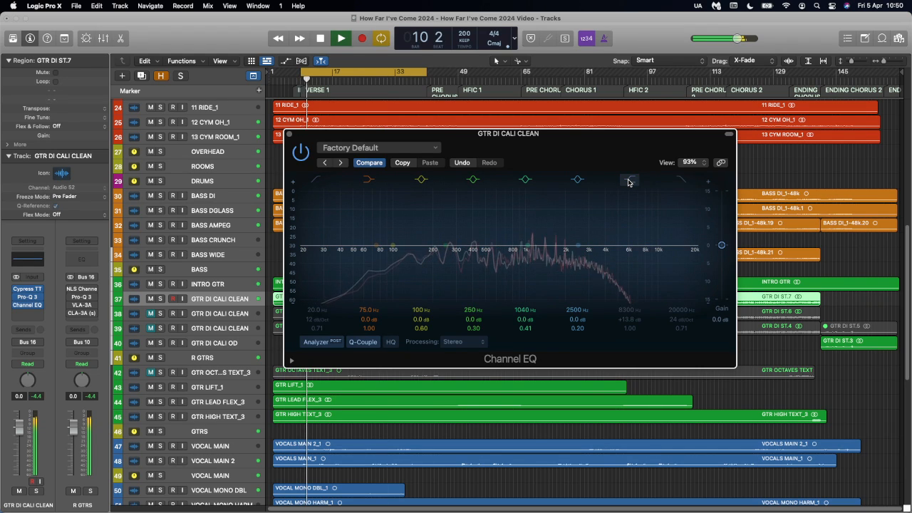
pyautogui.click(629, 179)
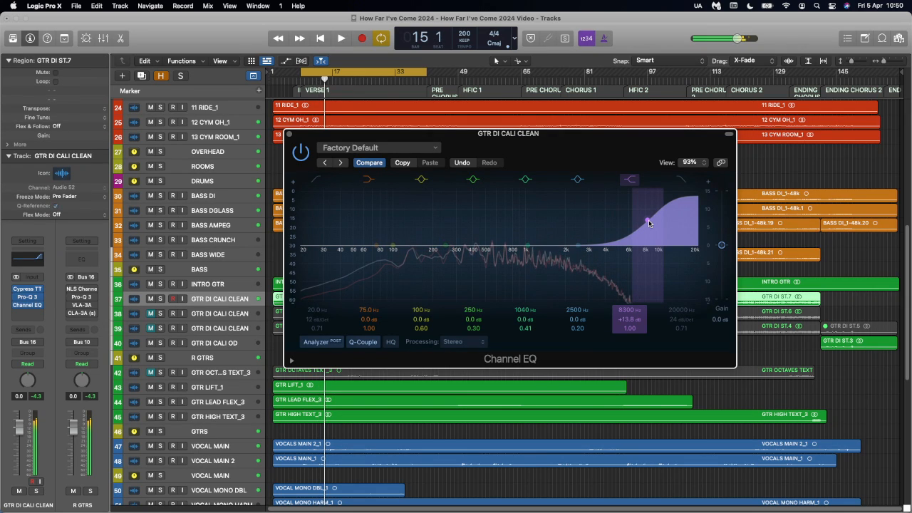
# - Close the Channel EQ, insert a Studio FET Compressor after it on the GTR DI CALI CLEAN track and compare it bypassed and active
pyautogui.click(289, 134)
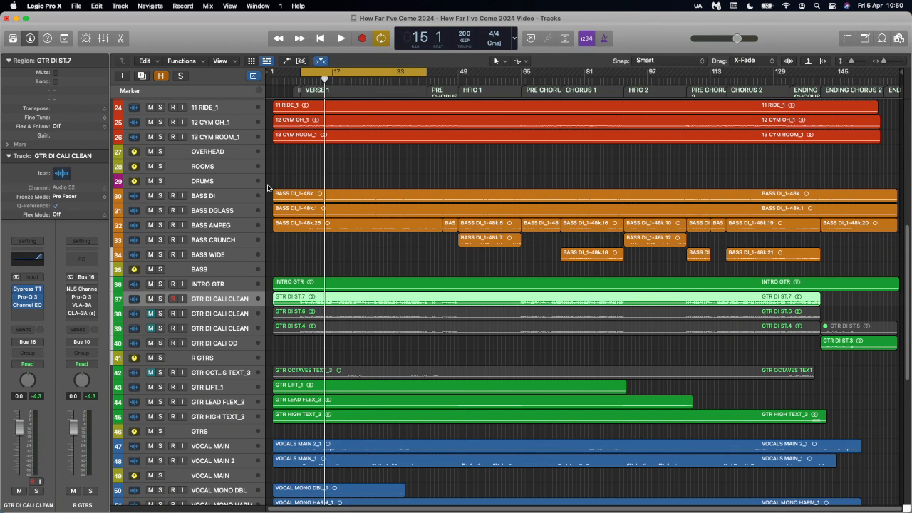
pyautogui.click(38, 317)
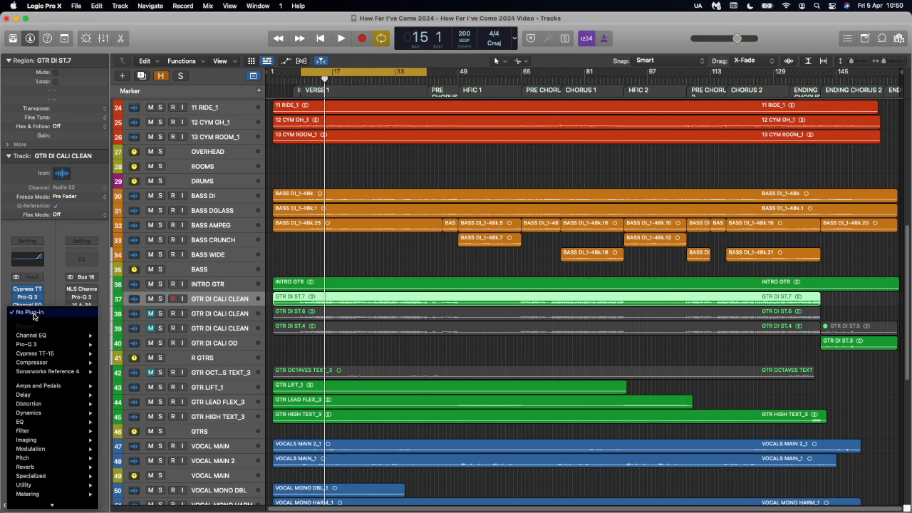
pyautogui.click(28, 399)
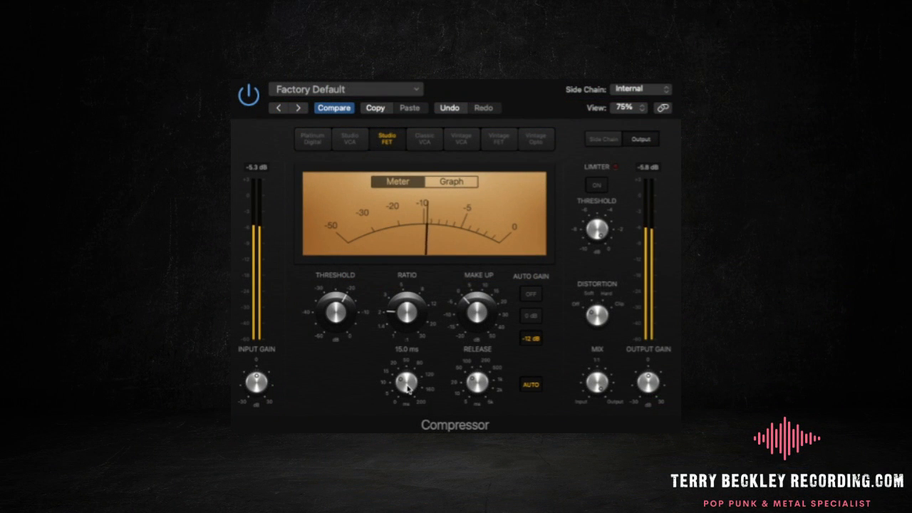
pyautogui.click(248, 98)
pyautogui.click(248, 98)
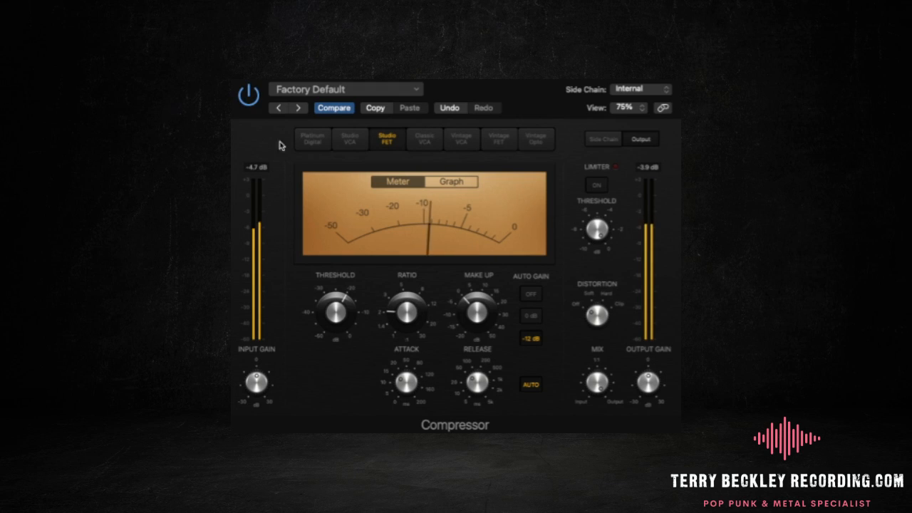
# - Lengthen the Compressor's attack, set its release to 5.0 ms and raise its threshold to -11.5 dB
pyautogui.moveTo(409, 391)
pyautogui.moveTo(409, 390); pyautogui.dragTo(414, 365)
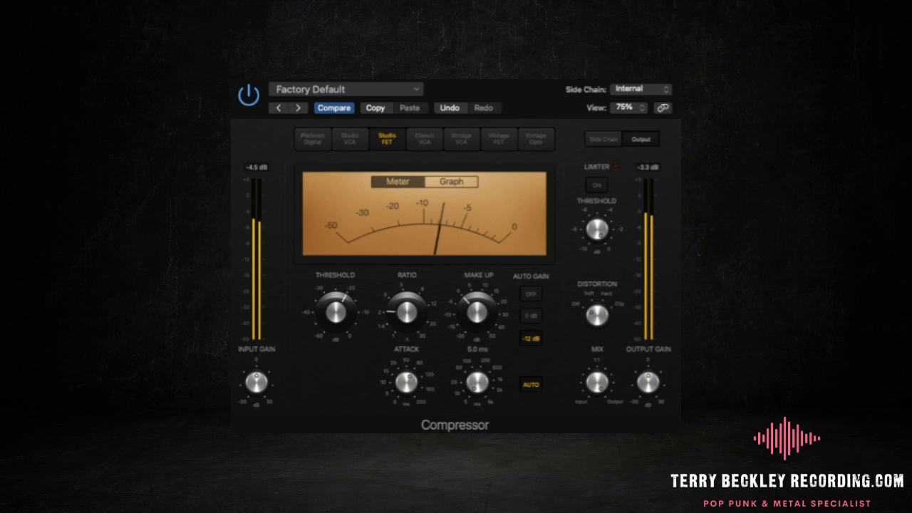
pyautogui.moveTo(409, 384)
pyautogui.mouseDown()
pyautogui.moveTo(415, 365)
pyautogui.moveTo(412, 420)
pyautogui.moveTo(416, 380)
pyautogui.mouseUp()
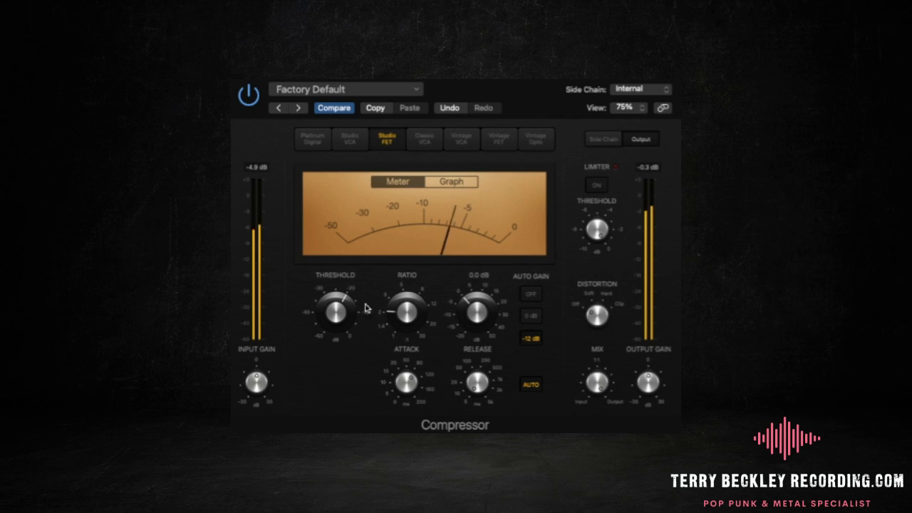
pyautogui.moveTo(348, 306); pyautogui.dragTo(349, 279)
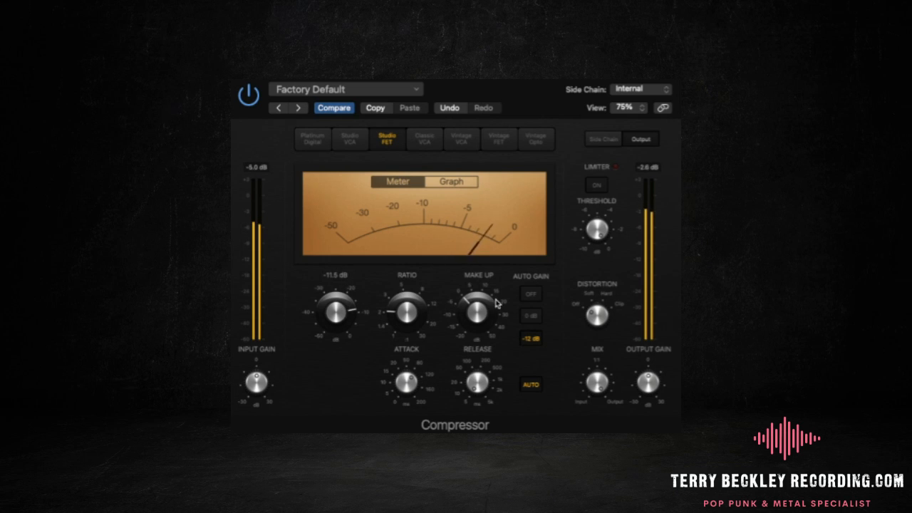
# - Set the Compressor's make-up gain to -2.0 dB to match levels, comparing the plug-in bypassed and active
pyautogui.moveTo(470, 306); pyautogui.dragTo(470, 312)
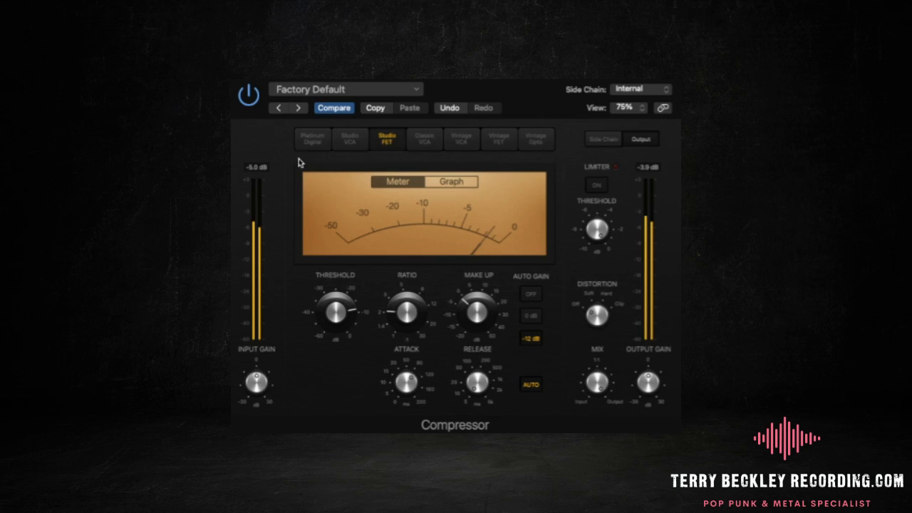
pyautogui.click(249, 95)
pyautogui.click(248, 95)
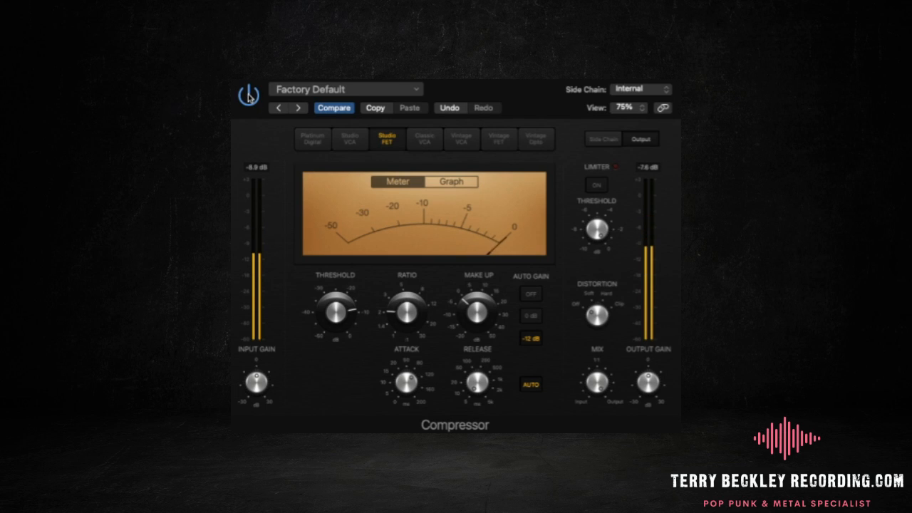
pyautogui.moveTo(461, 305); pyautogui.dragTo(461, 305)
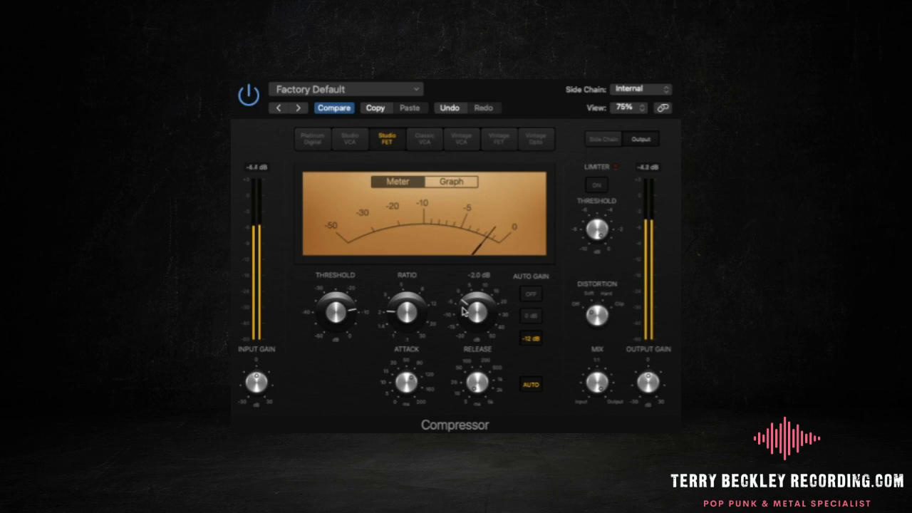
pyautogui.click(249, 95)
pyautogui.click(248, 96)
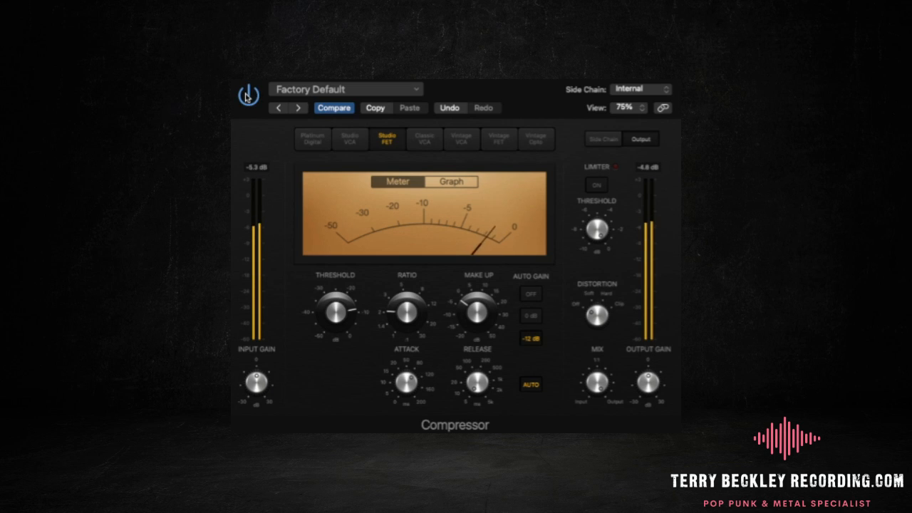